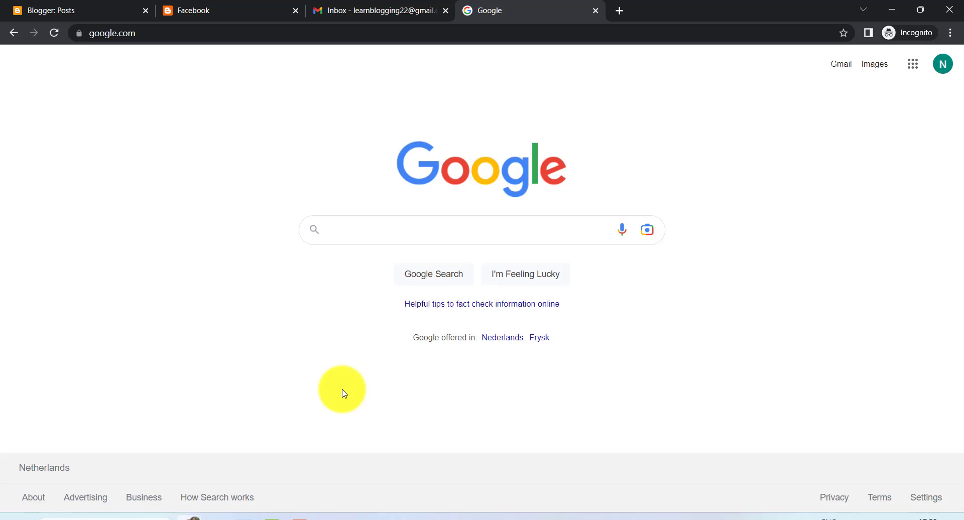
- Search Google for "google publisher center" and open the Google Publisher Center site from the results
{"action": "left_click", "coordinate": [381, 233]}
{"action": "type", "text": "go"}
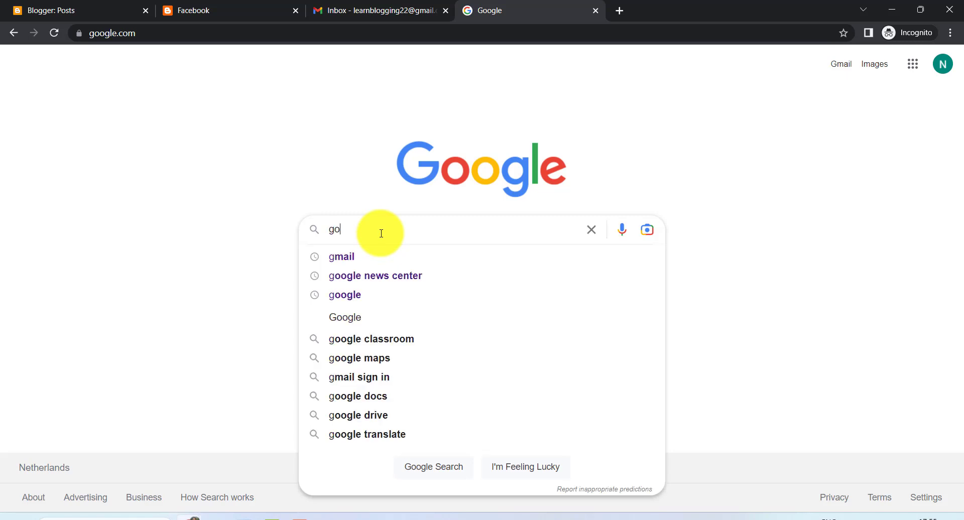
{"action": "type", "text": "ogle publisher center"}
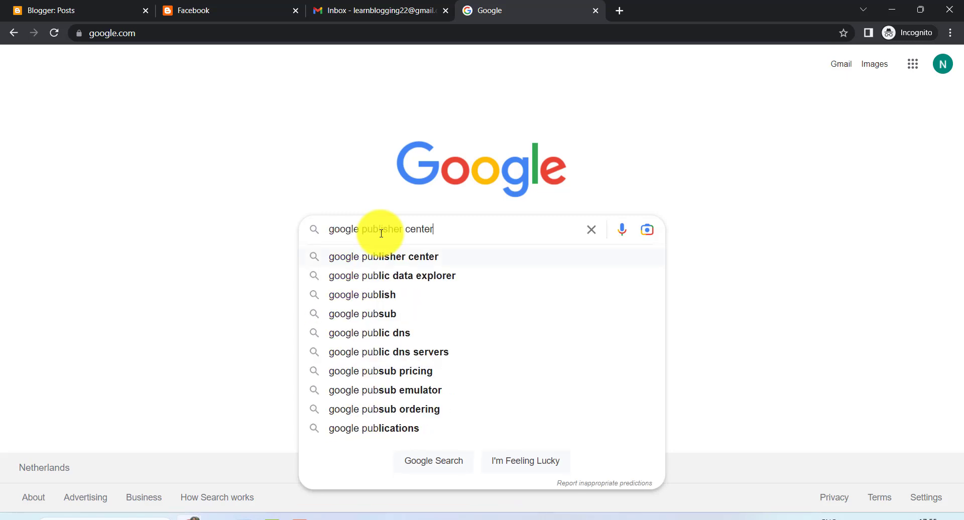
{"action": "key", "text": "Return"}
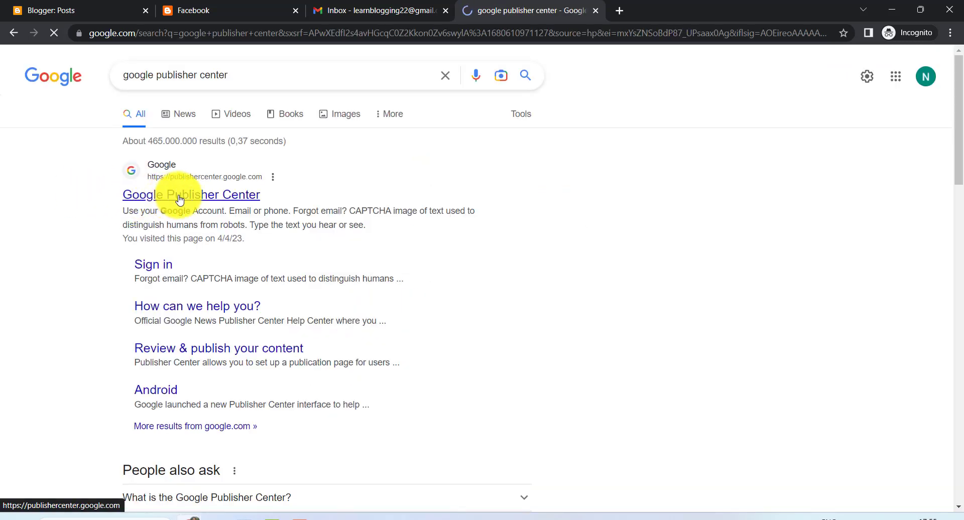
{"action": "left_click", "coordinate": [183, 198]}
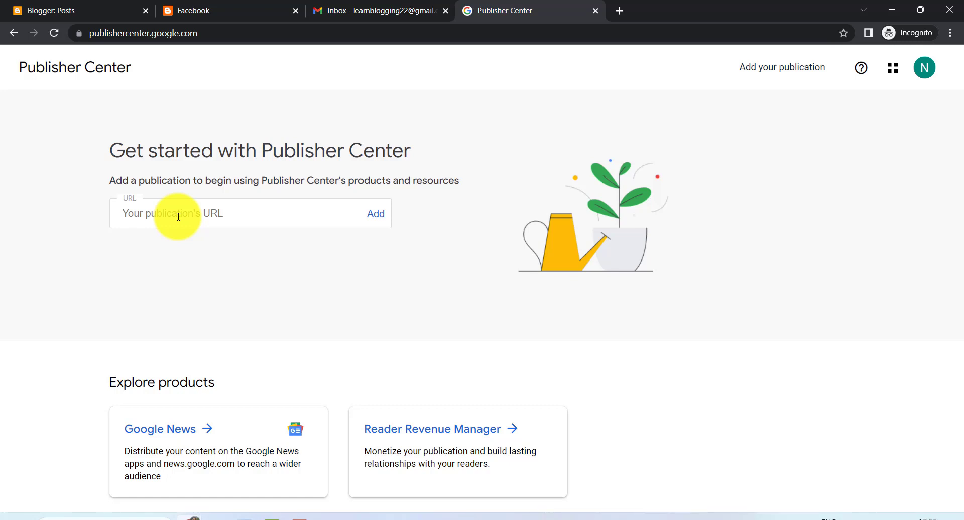
{"action": "left_click", "coordinate": [229, 10]}
{"action": "left_click", "coordinate": [235, 34]}
{"action": "key", "text": "ctrl+c"}
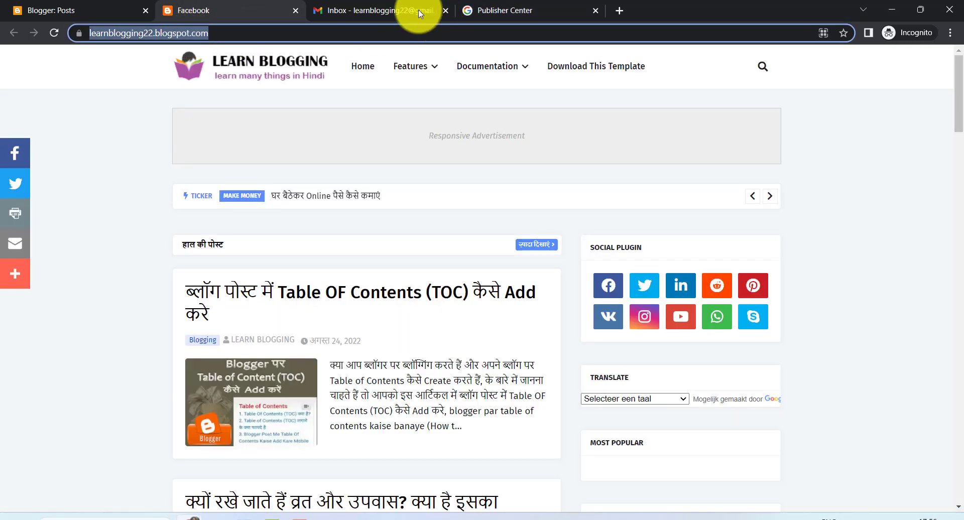
{"action": "left_click", "coordinate": [478, 6]}
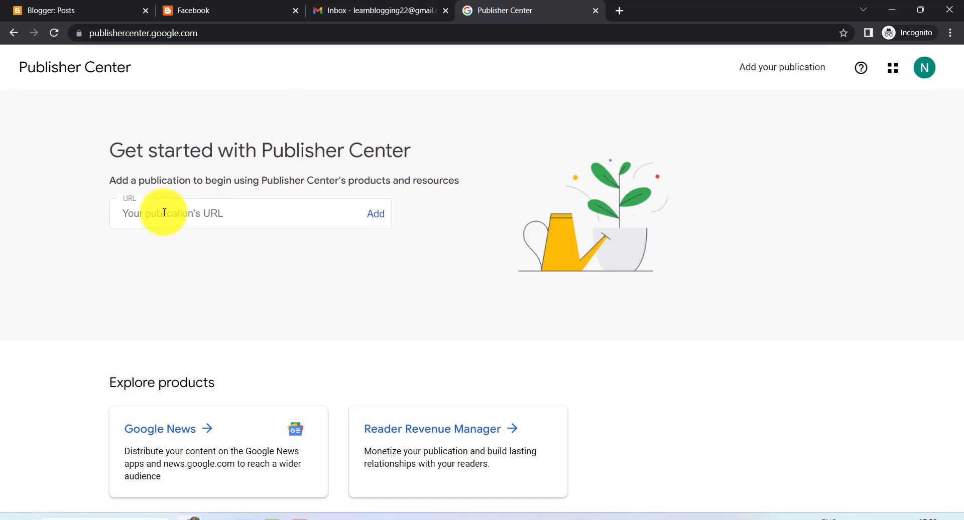
{"action": "left_click", "coordinate": [222, 216]}
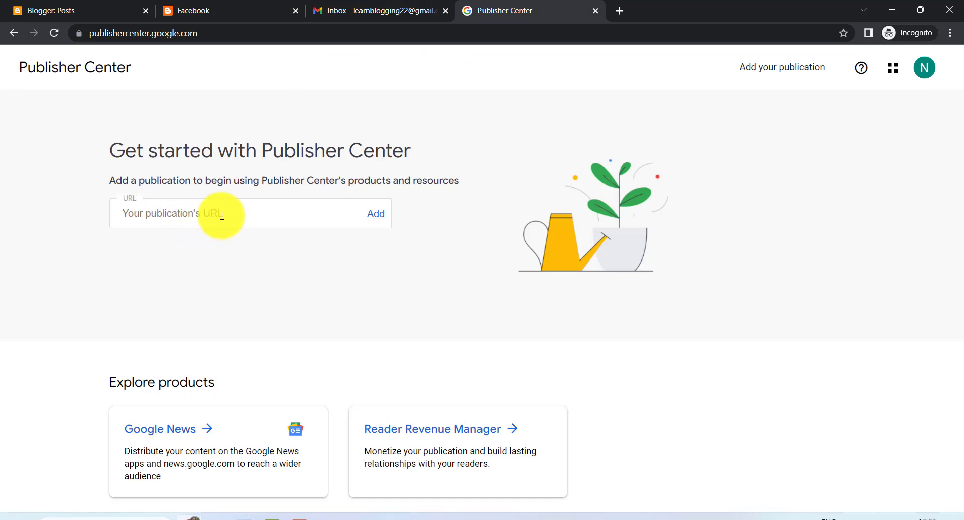
{"action": "key", "text": "ctrl+v"}
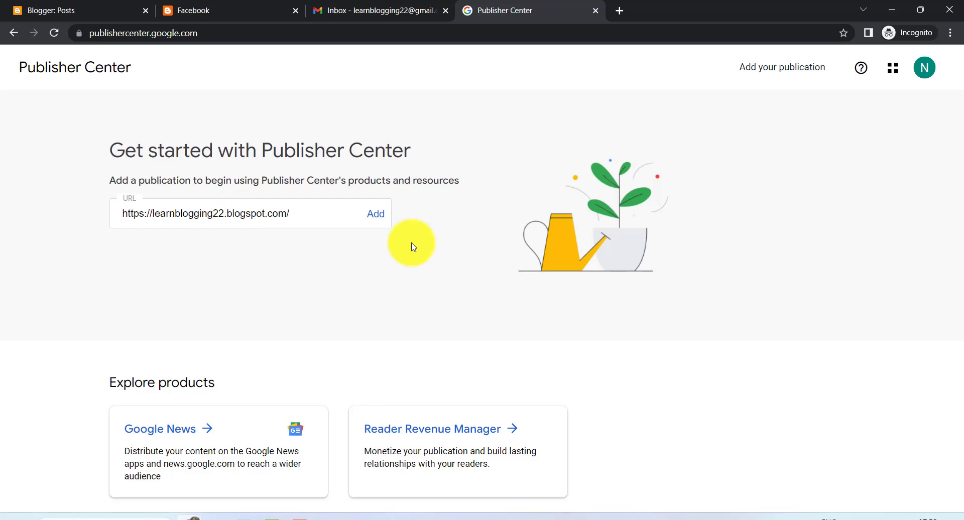
{"action": "left_click", "coordinate": [377, 216]}
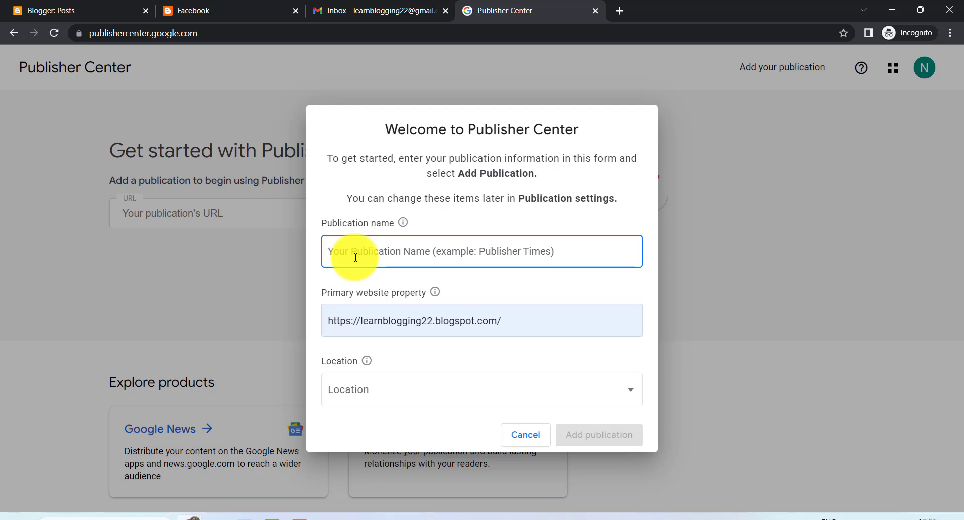
- Add the publication with the name LEARN BLOGGING and location India, certifying that it is located in that country
{"action": "type", "text": "LEARN"}
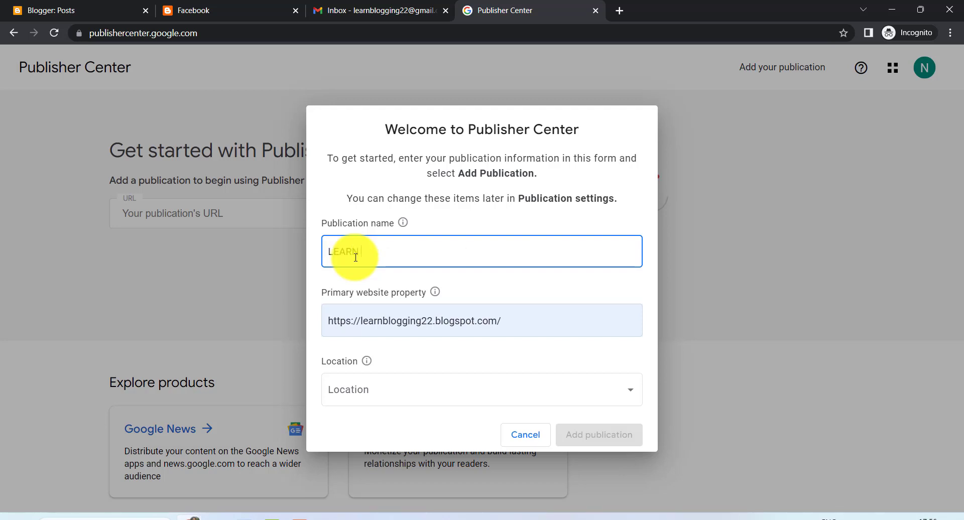
{"action": "type", "text": " b"}
{"action": "type", "text": "BLOGGING"}
{"action": "left_click", "coordinate": [422, 391]}
{"action": "scroll", "coordinate": [404, 343], "scroll_direction": "down", "scroll_amount": 15}
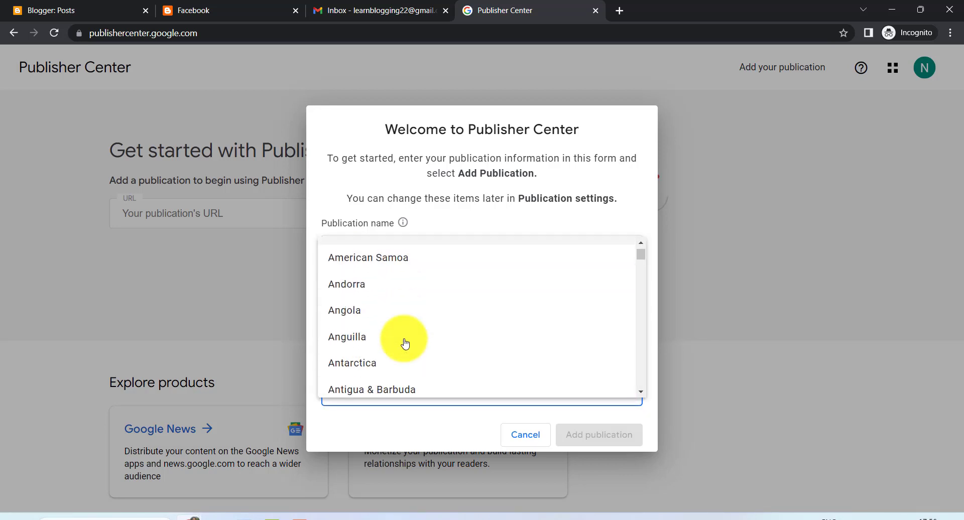
{"action": "scroll", "coordinate": [404, 341], "scroll_direction": "down", "scroll_amount": 20}
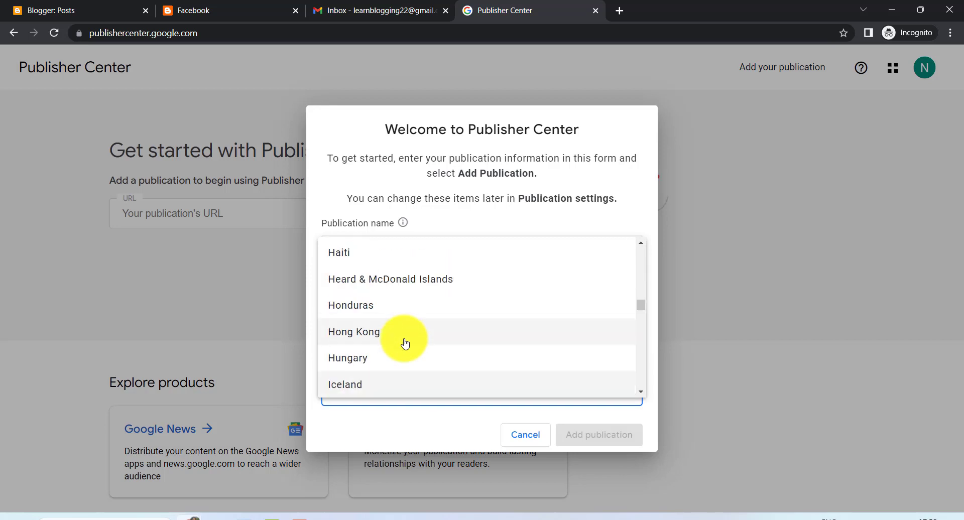
{"action": "left_click", "coordinate": [404, 341]}
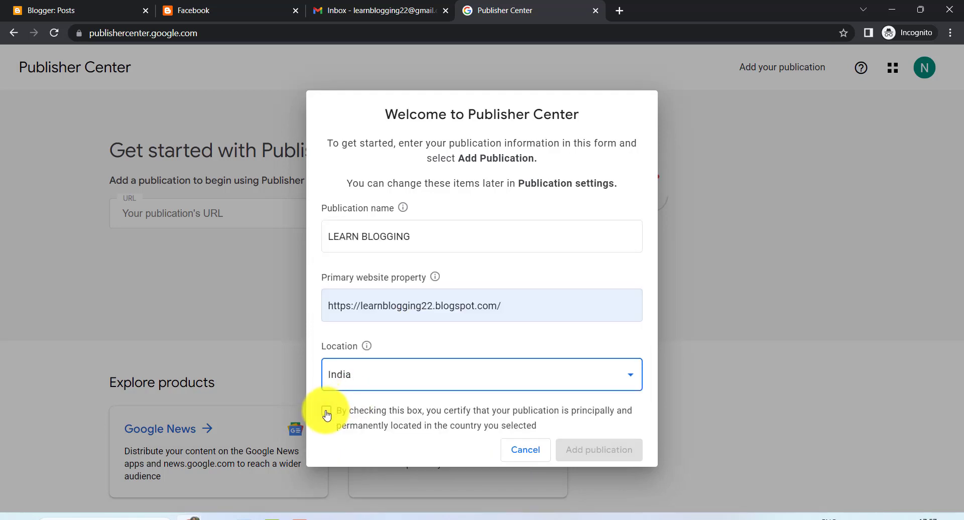
{"action": "left_click", "coordinate": [326, 412]}
{"action": "left_click", "coordinate": [601, 451]}
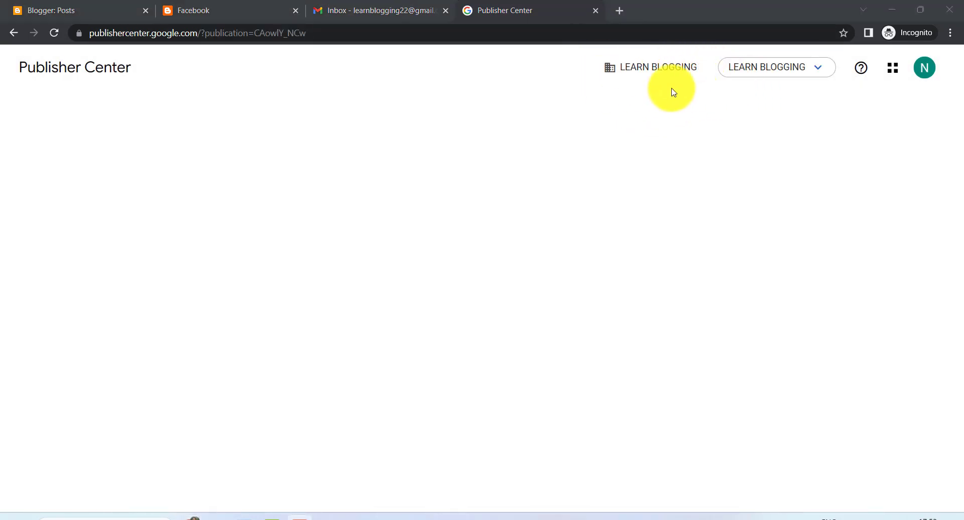
- Open the general publication settings of LEARN BLOGGING
{"action": "left_click", "coordinate": [808, 74]}
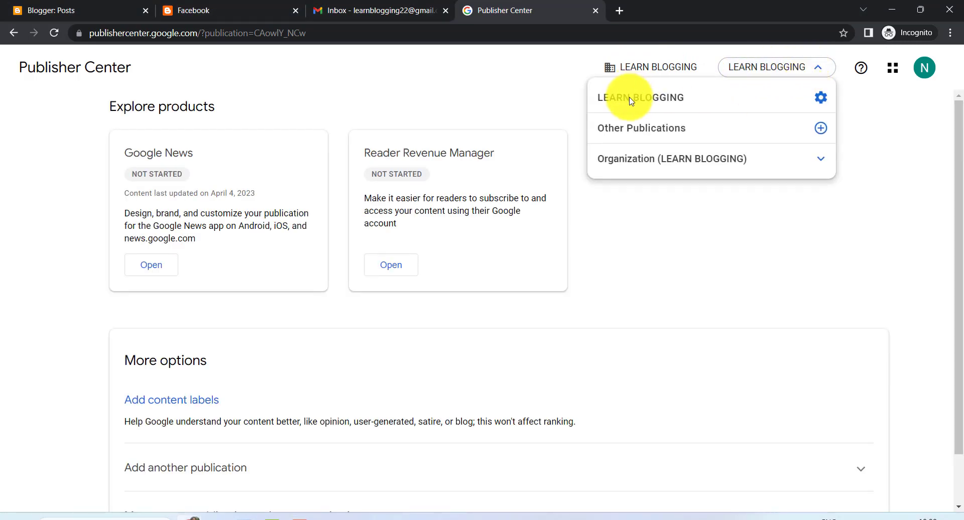
{"action": "left_click", "coordinate": [820, 99]}
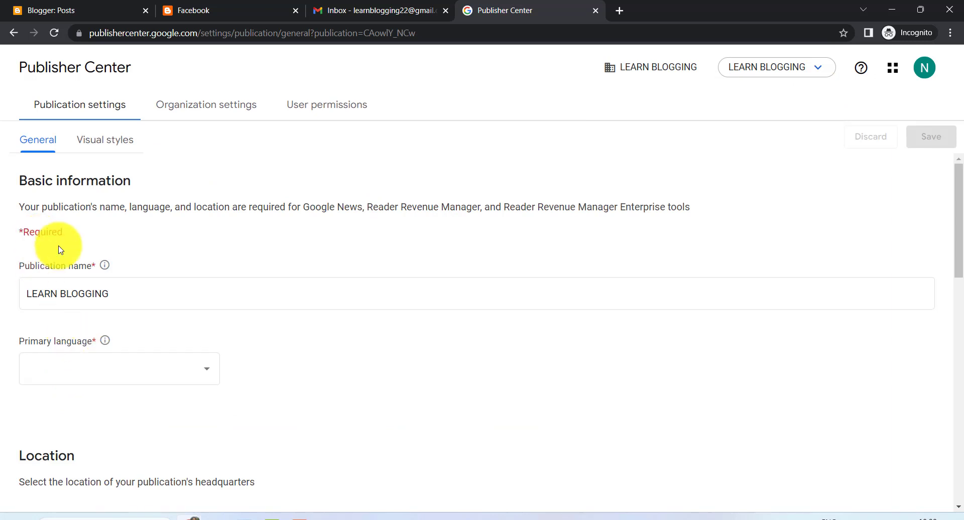
{"action": "left_click", "coordinate": [56, 302]}
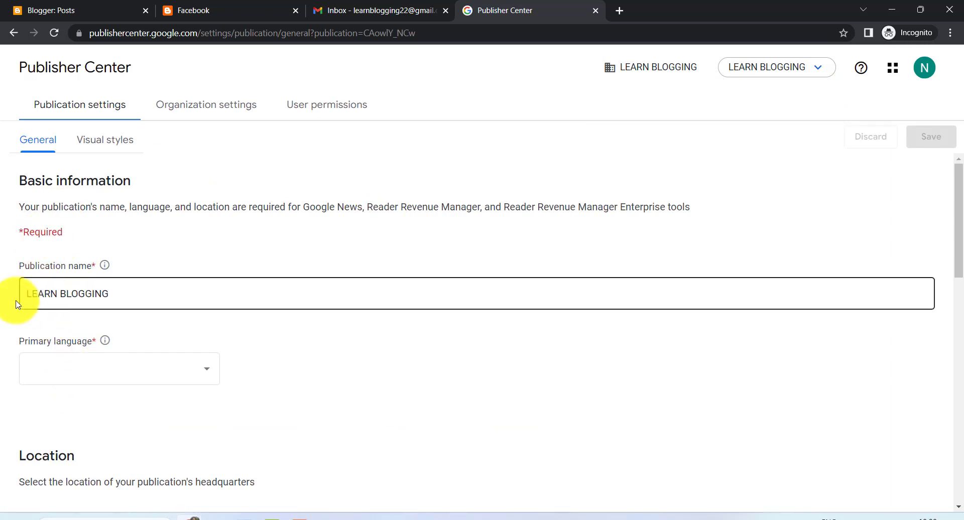
{"action": "left_click", "coordinate": [73, 325]}
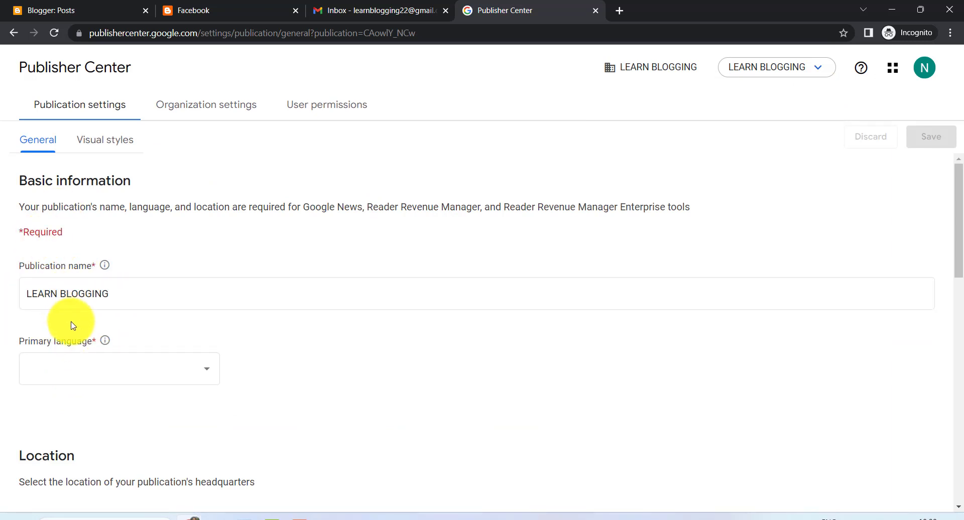
- Set the publication's primary language to Hindi and save the publication settings
{"action": "scroll", "coordinate": [73, 326], "scroll_direction": "down", "scroll_amount": 3}
{"action": "left_click", "coordinate": [71, 253]}
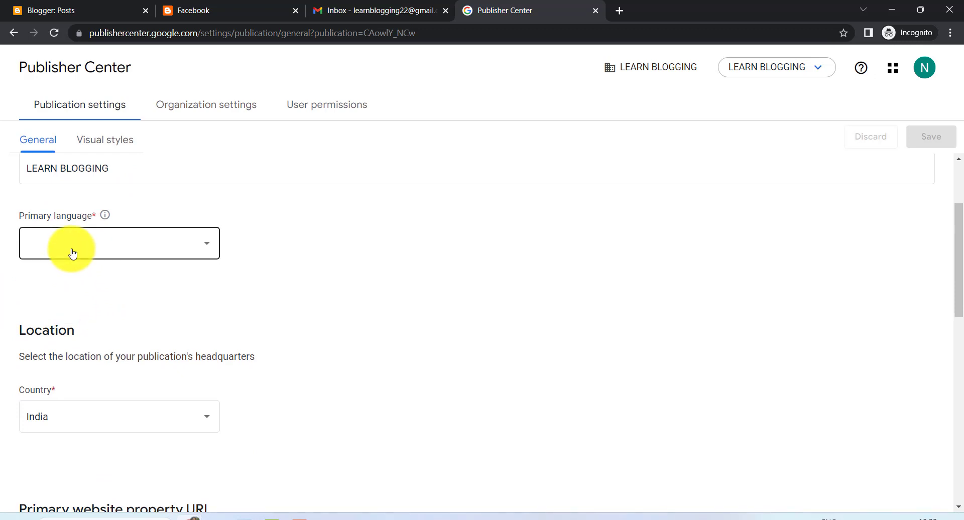
{"action": "left_click", "coordinate": [73, 253]}
{"action": "scroll", "coordinate": [95, 359], "scroll_direction": "down", "scroll_amount": 10}
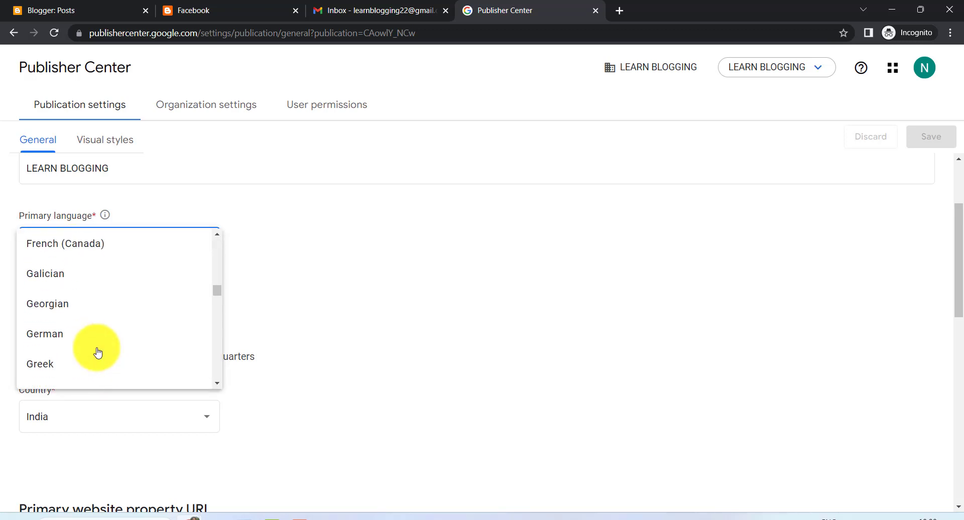
{"action": "scroll", "coordinate": [98, 352], "scroll_direction": "down", "scroll_amount": 3}
{"action": "left_click", "coordinate": [47, 303]}
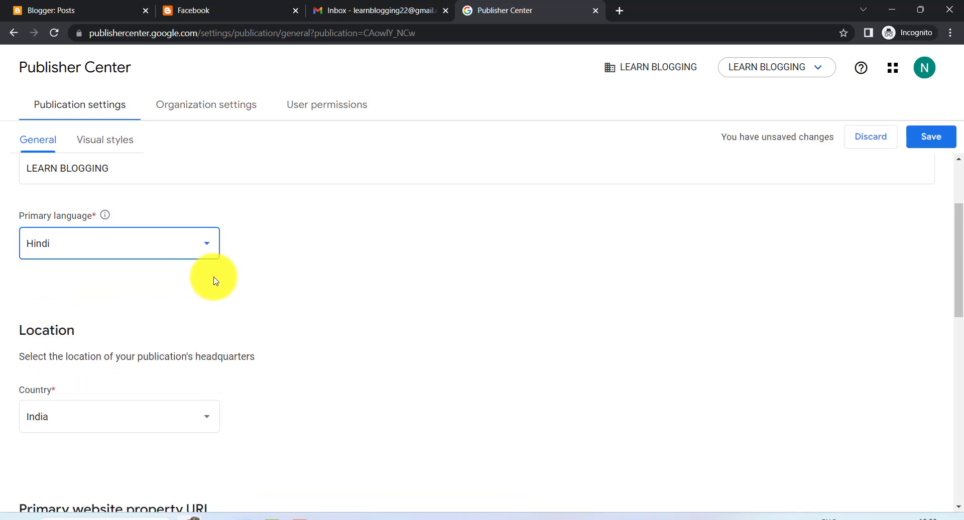
{"action": "scroll", "coordinate": [213, 280], "scroll_direction": "down", "scroll_amount": 5}
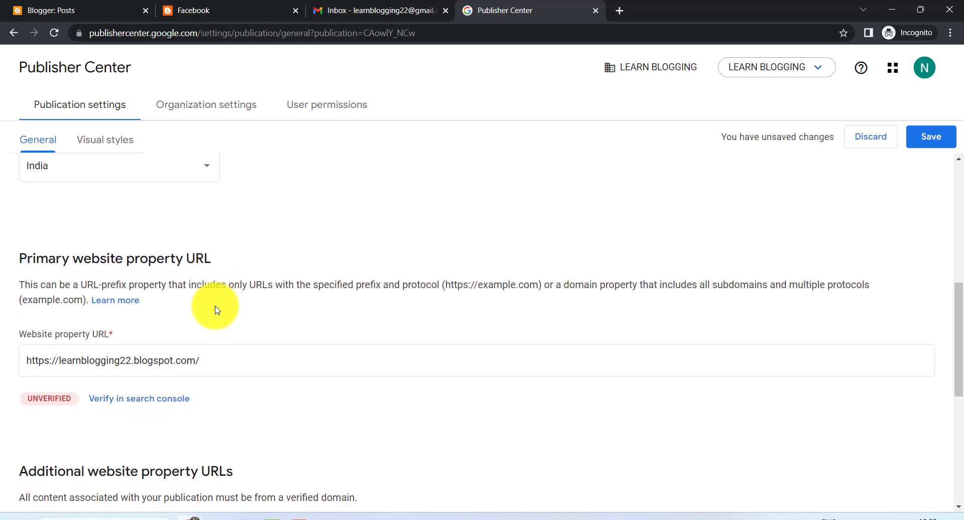
{"action": "scroll", "coordinate": [214, 296], "scroll_direction": "up", "scroll_amount": 3}
{"action": "scroll", "coordinate": [182, 290], "scroll_direction": "up", "scroll_amount": 3}
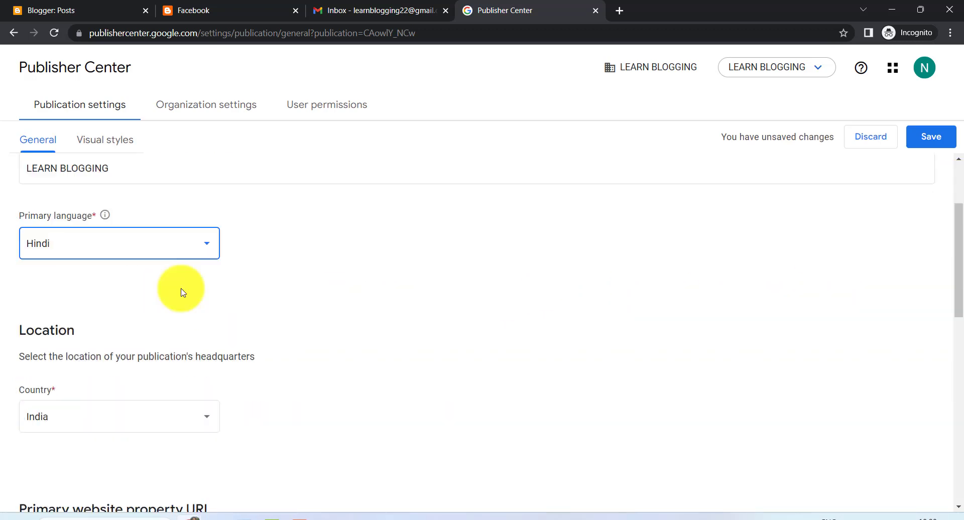
{"action": "scroll", "coordinate": [182, 292], "scroll_direction": "down", "scroll_amount": 1}
{"action": "scroll", "coordinate": [181, 292], "scroll_direction": "down", "scroll_amount": 1}
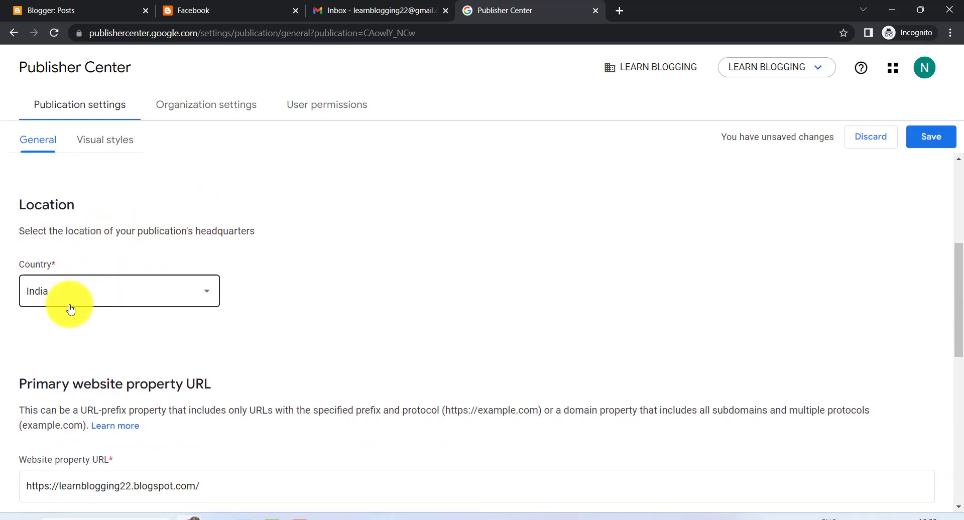
{"action": "left_click", "coordinate": [942, 143]}
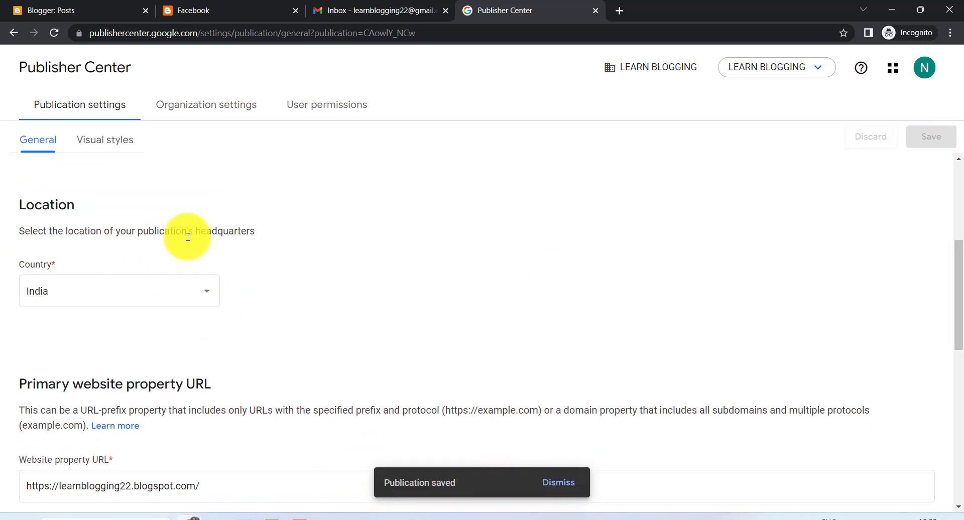
- Review the primary website property URL, its URL-prefix description and its verification status
{"action": "scroll", "coordinate": [185, 246], "scroll_direction": "down", "scroll_amount": 2}
{"action": "scroll", "coordinate": [185, 255], "scroll_direction": "down", "scroll_amount": 2}
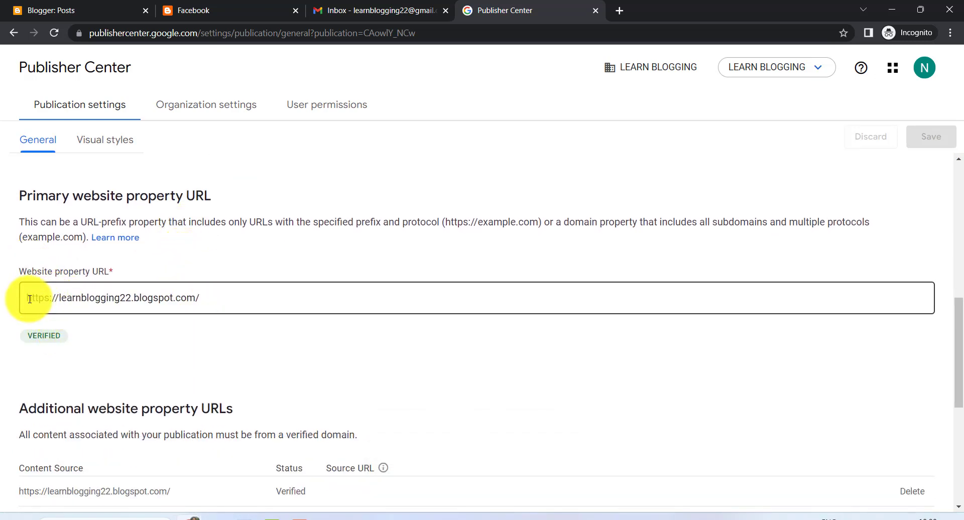
{"action": "left_click_drag", "start_coordinate": [27, 299], "coordinate": [207, 308]}
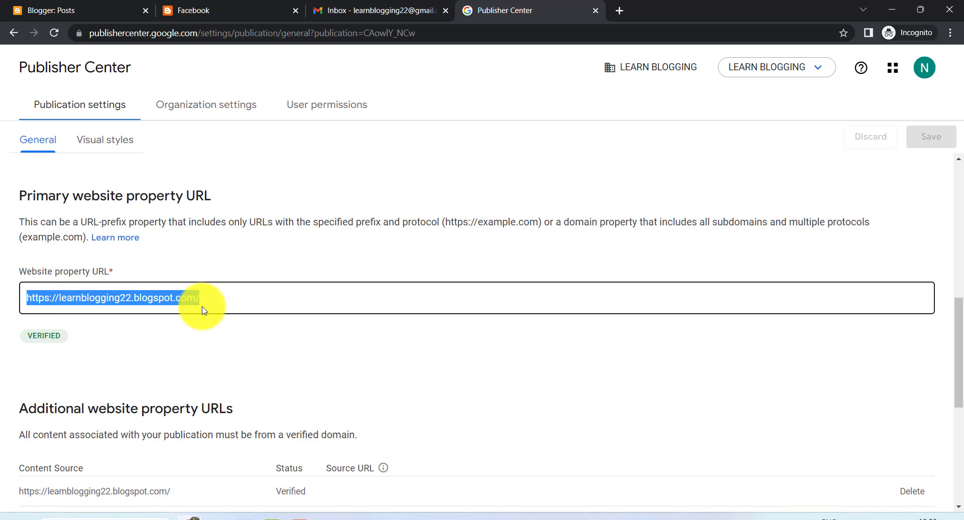
{"action": "left_click", "coordinate": [203, 310]}
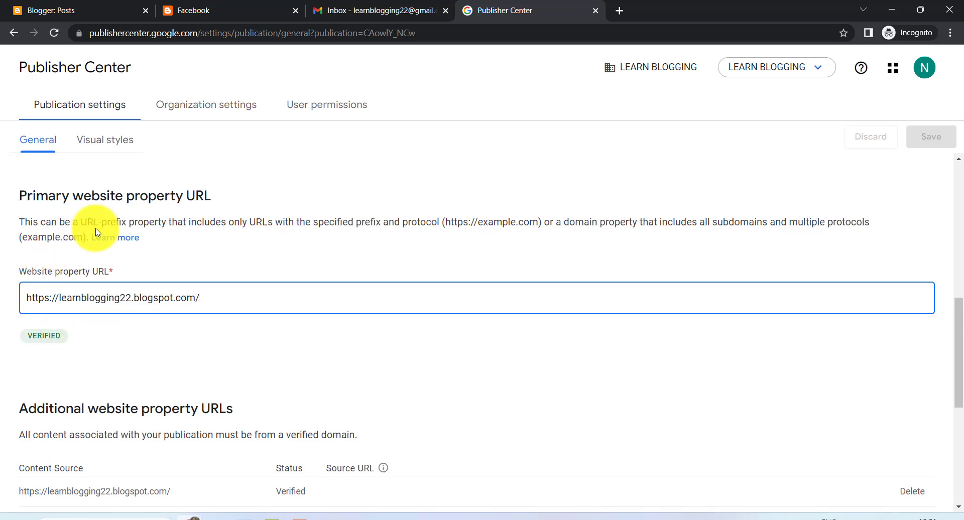
{"action": "left_click_drag", "start_coordinate": [80, 221], "coordinate": [185, 224]}
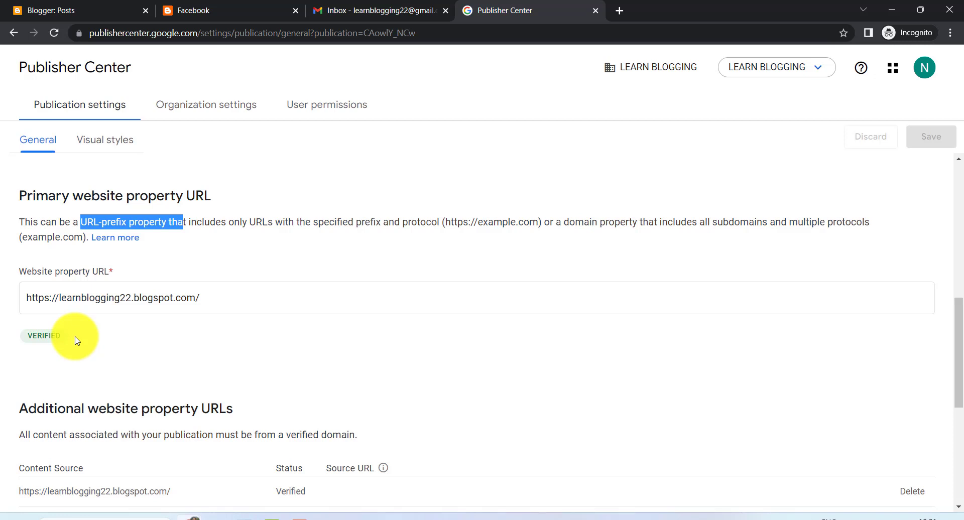
- Add the publication's e-mail address as a new contact with Technical issues and Product updates enabled
{"action": "scroll", "coordinate": [76, 341], "scroll_direction": "down", "scroll_amount": 4}
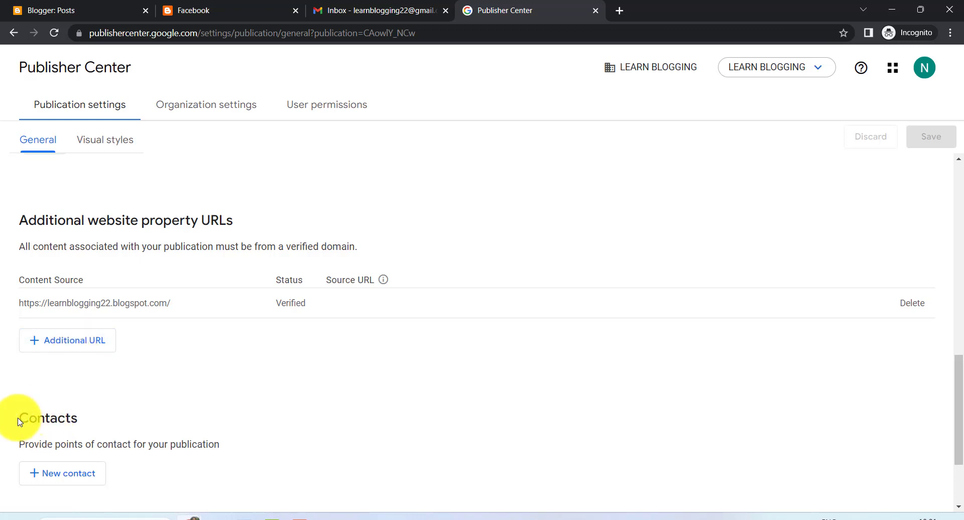
{"action": "left_click_drag", "start_coordinate": [17, 415], "coordinate": [93, 417]}
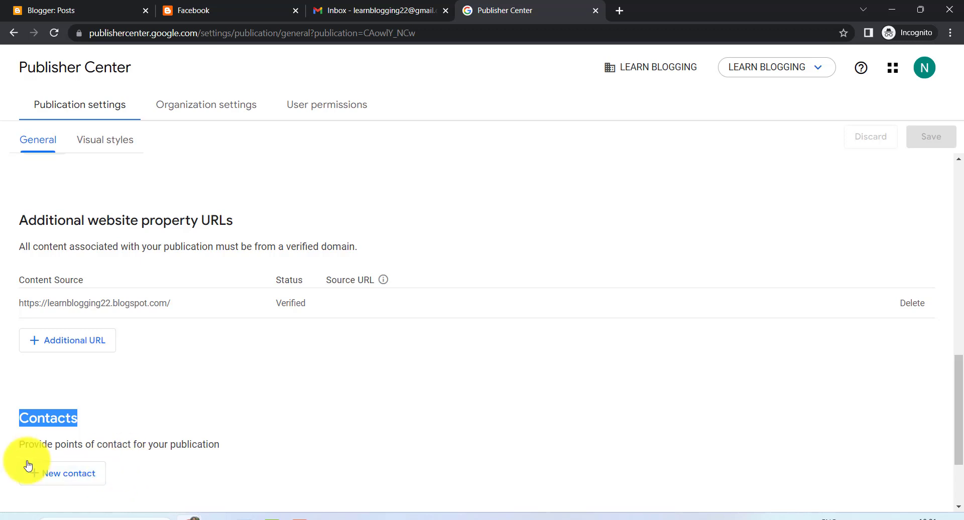
{"action": "left_click", "coordinate": [77, 472]}
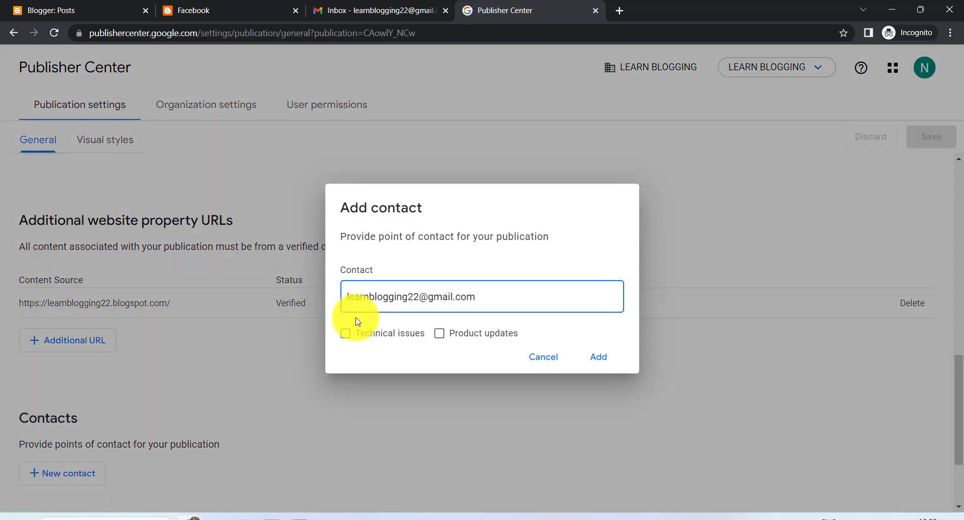
{"action": "left_click", "coordinate": [360, 339]}
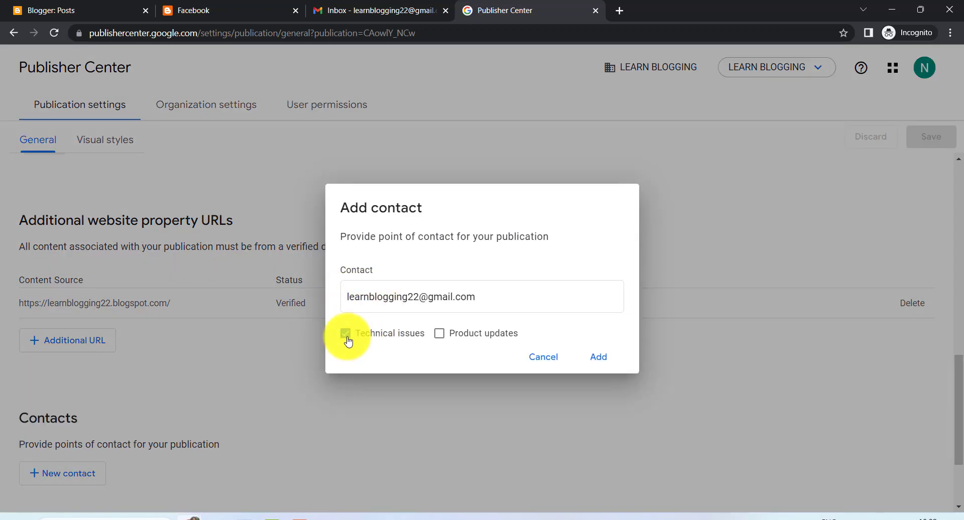
{"action": "left_click", "coordinate": [441, 335]}
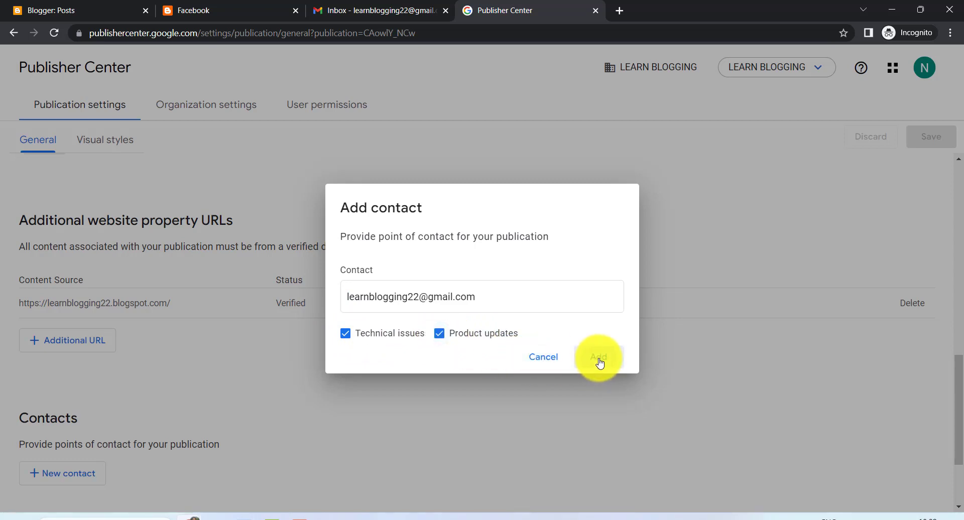
{"action": "left_click", "coordinate": [599, 357]}
{"action": "scroll", "coordinate": [801, 310], "scroll_direction": "down", "scroll_amount": 5}
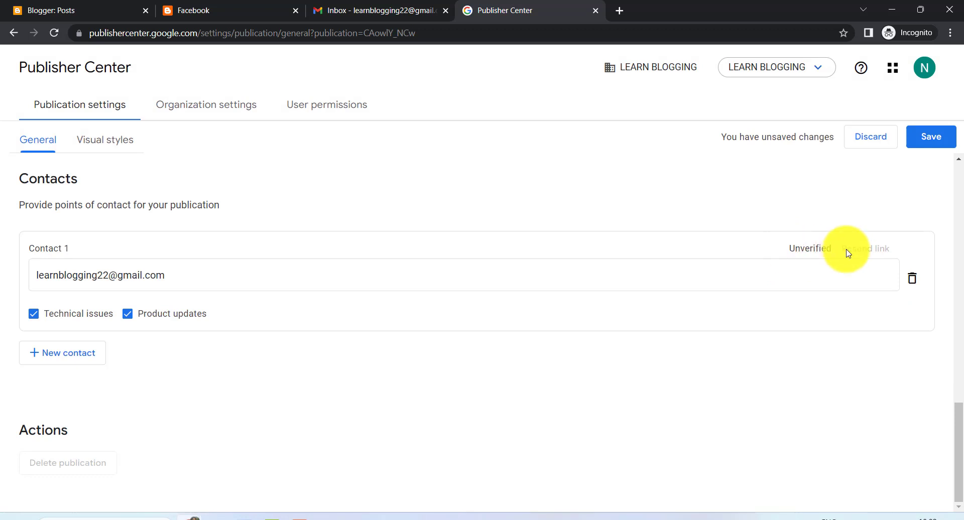
- Switch to Gmail and confirm the Google News Product Updates subscription from its e-mail, signing up for Publisher updates messages
{"action": "left_click", "coordinate": [365, 10]}
{"action": "left_click", "coordinate": [54, 33]}
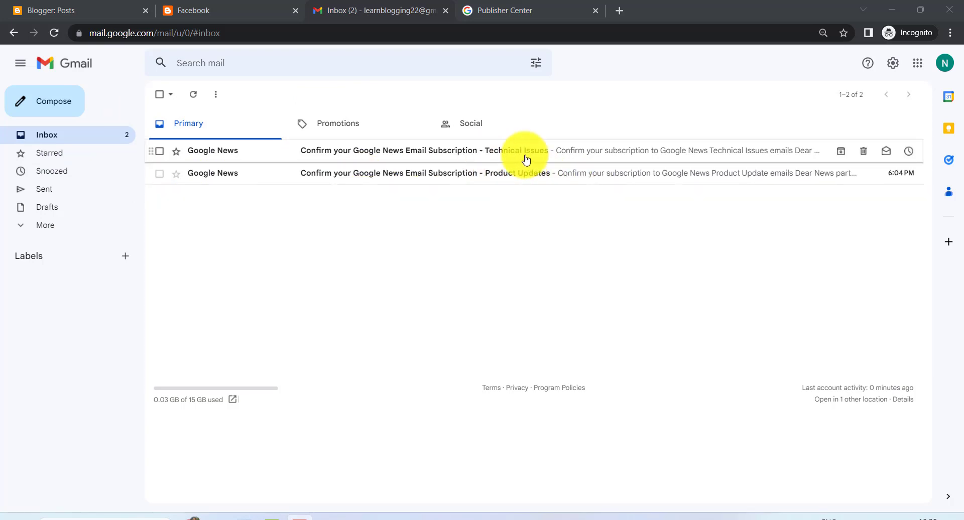
{"action": "left_click", "coordinate": [268, 182]}
{"action": "left_click", "coordinate": [267, 182]}
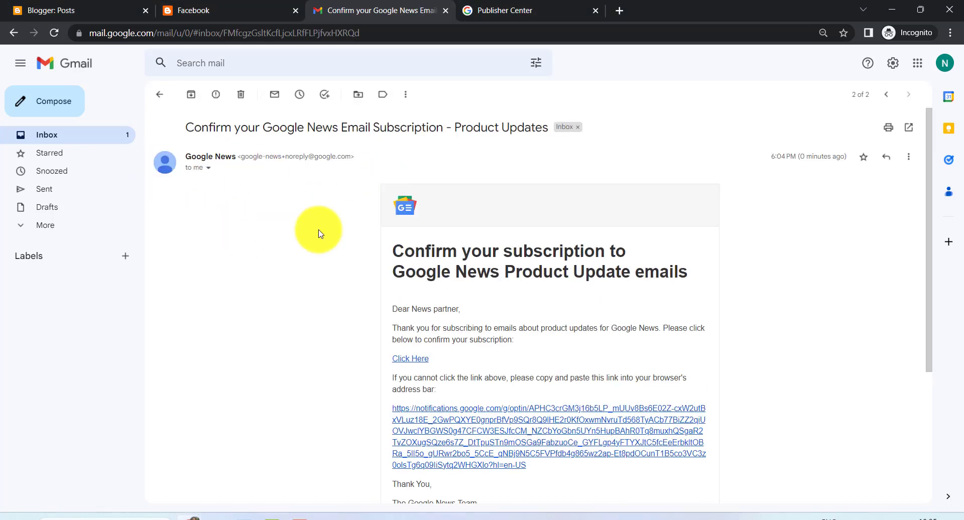
{"action": "scroll", "coordinate": [467, 333], "scroll_direction": "down", "scroll_amount": 3}
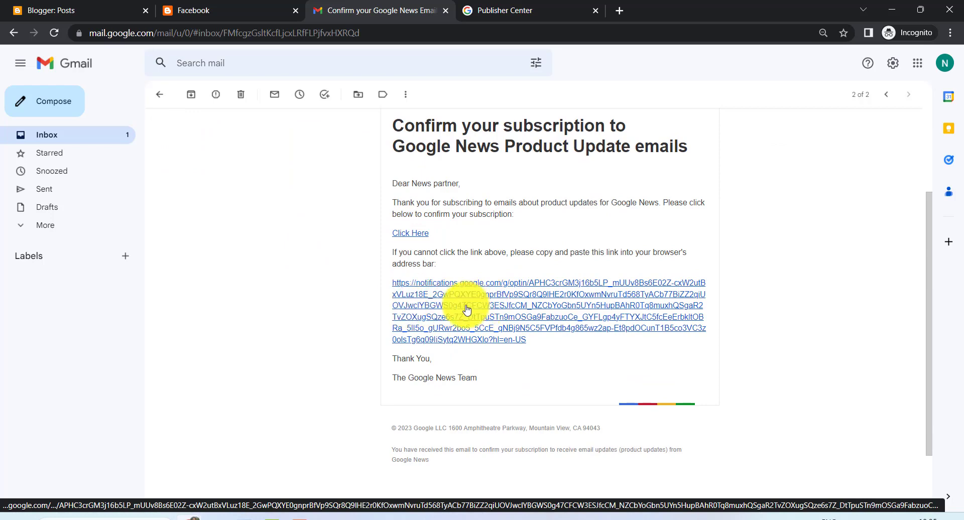
{"action": "left_click", "coordinate": [417, 239]}
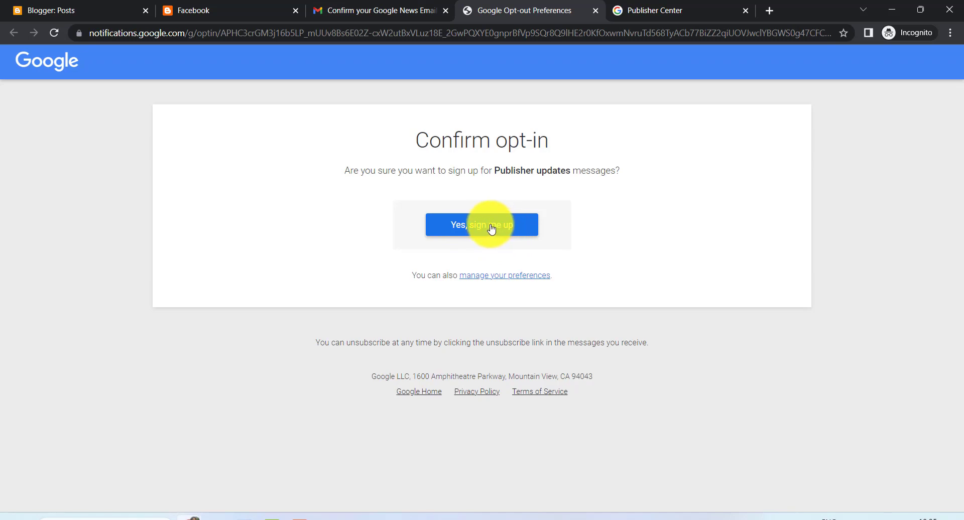
{"action": "left_click", "coordinate": [491, 227]}
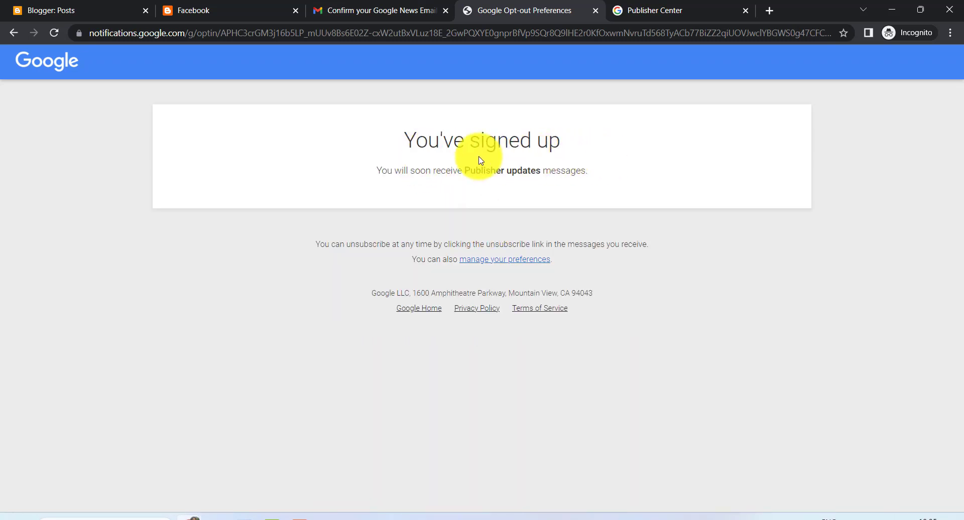
- Confirm the Google News Technical Issues subscription from its e-mail, and close both opt-in pages
{"action": "left_click", "coordinate": [354, 11]}
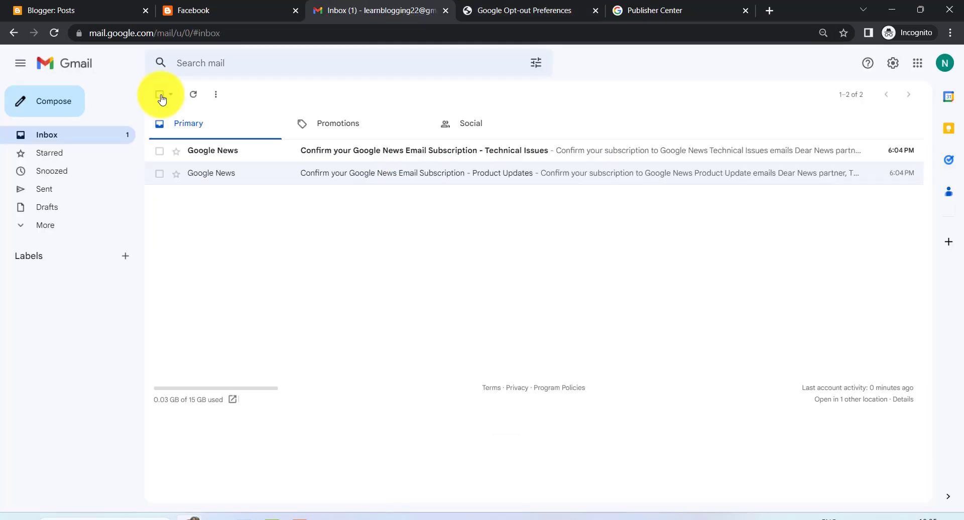
{"action": "left_click", "coordinate": [391, 153]}
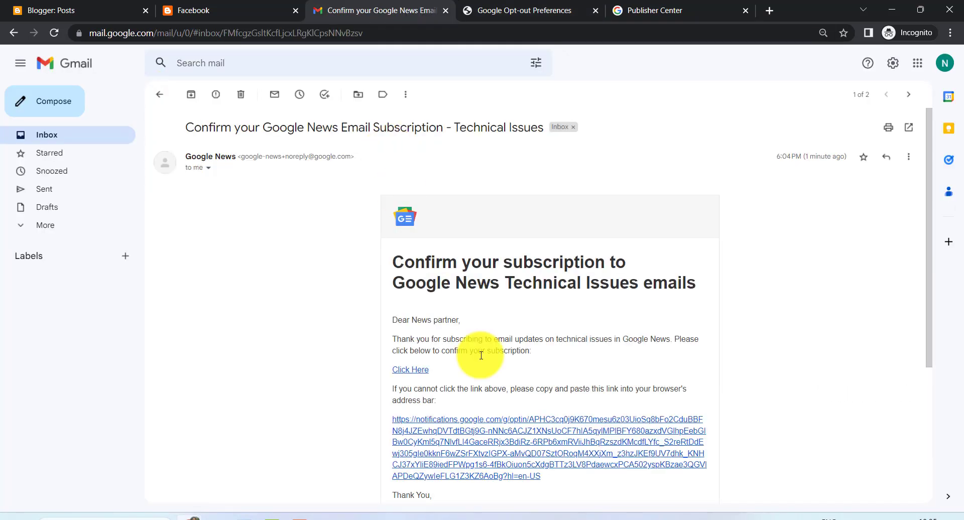
{"action": "left_click", "coordinate": [421, 372]}
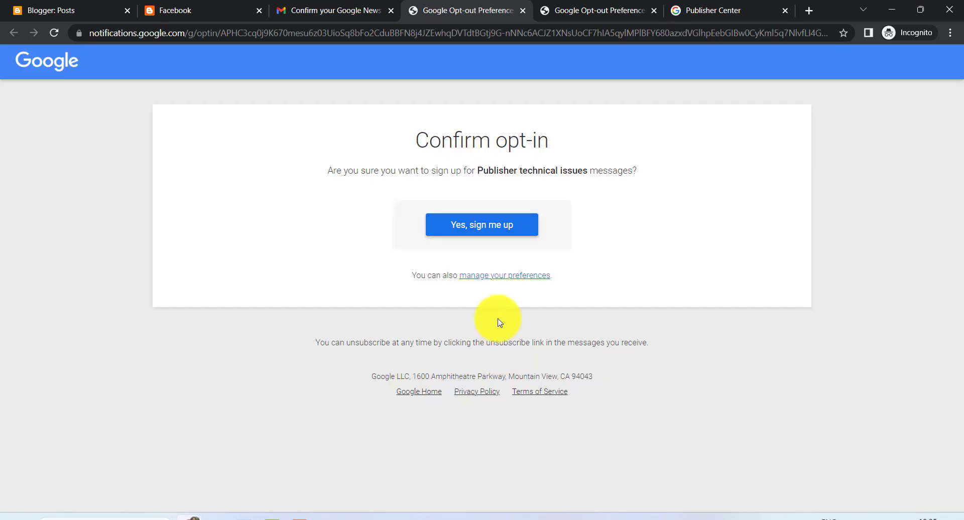
{"action": "left_click", "coordinate": [468, 231]}
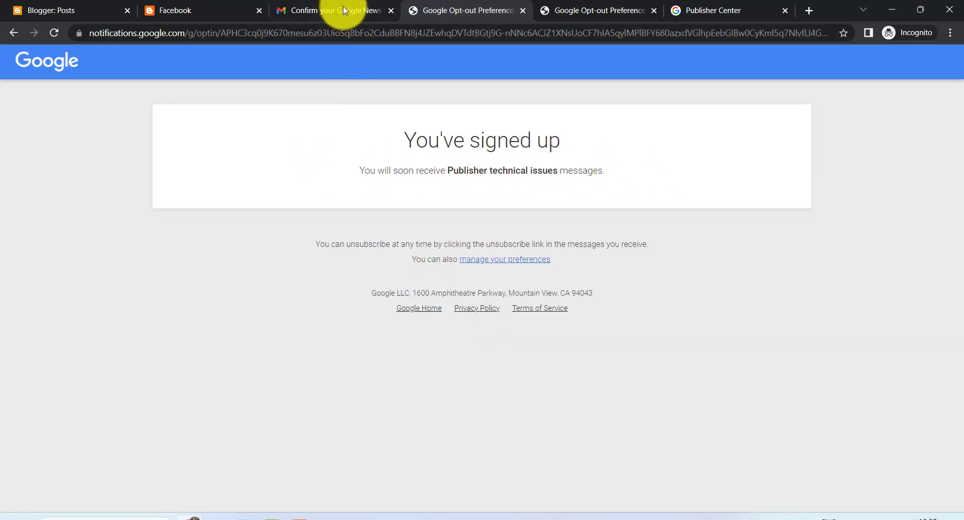
{"action": "left_click", "coordinate": [523, 10]}
{"action": "left_click", "coordinate": [523, 10]}
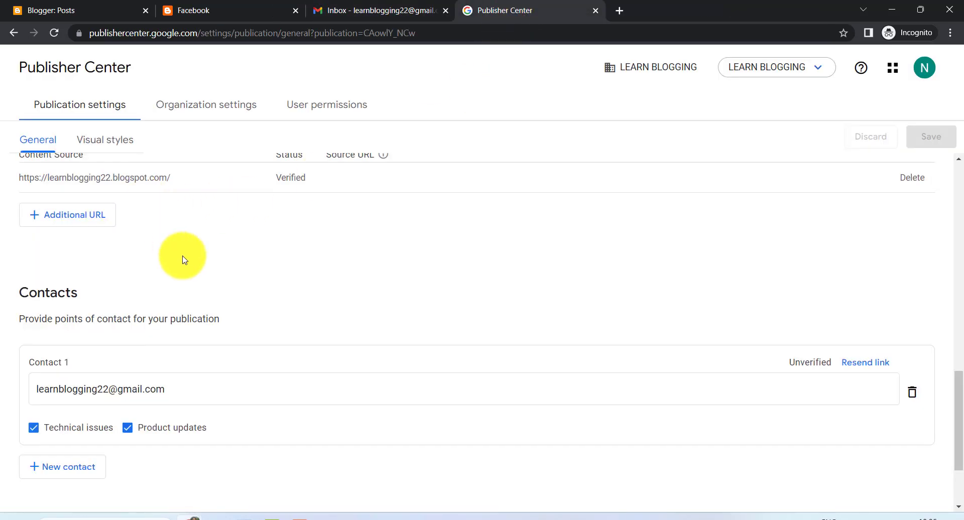
- Reload the publication settings in Publisher Center and check the verification status of Contact 1
{"action": "left_click", "coordinate": [55, 33]}
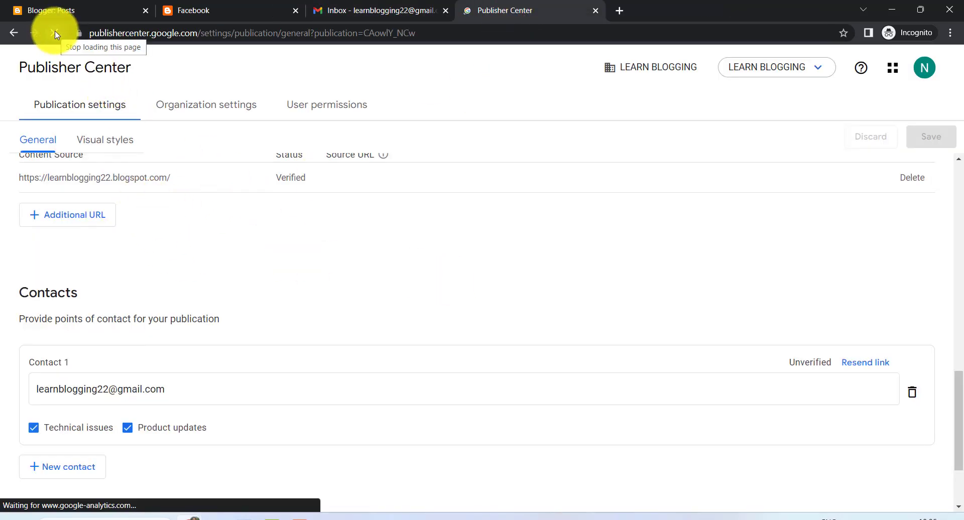
{"action": "scroll", "coordinate": [275, 290], "scroll_direction": "down", "scroll_amount": 9}
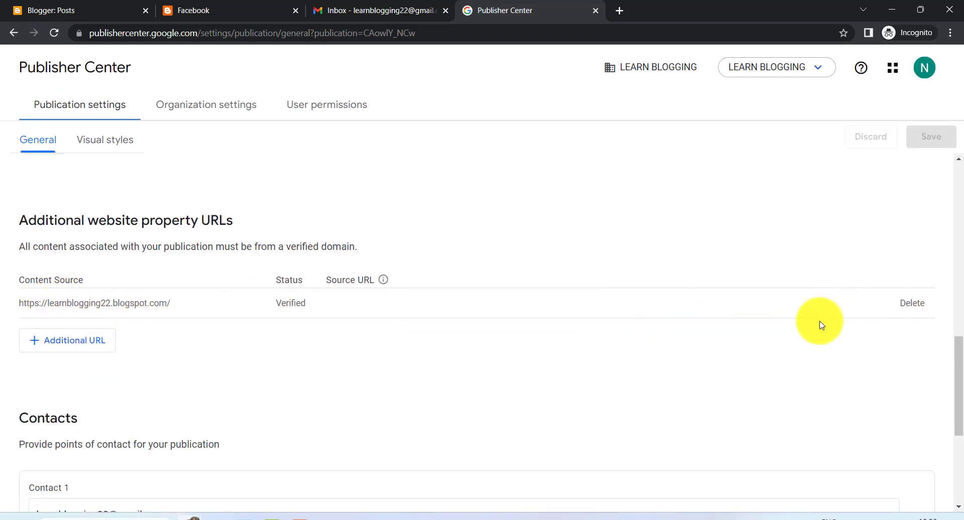
{"action": "scroll", "coordinate": [662, 369], "scroll_direction": "down", "scroll_amount": 3}
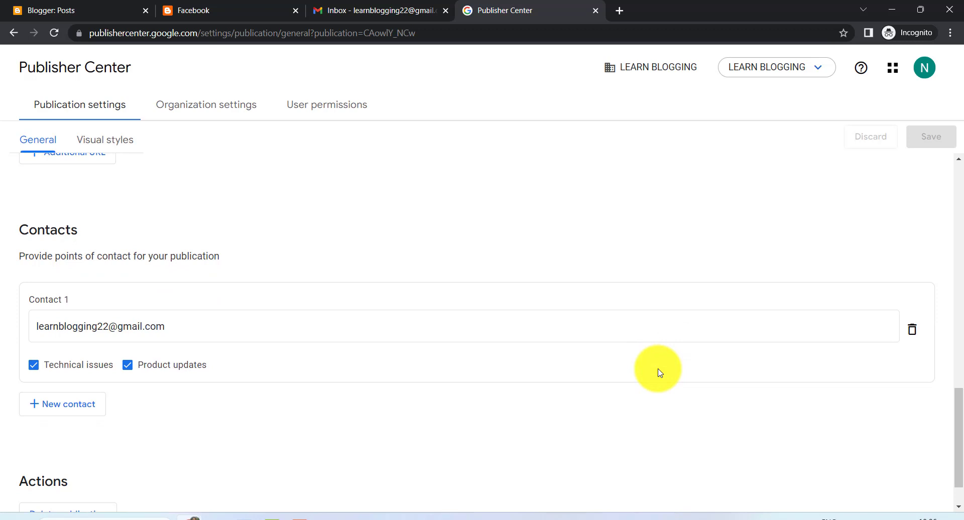
- Review the organization name in the organization settings
{"action": "left_click", "coordinate": [160, 111]}
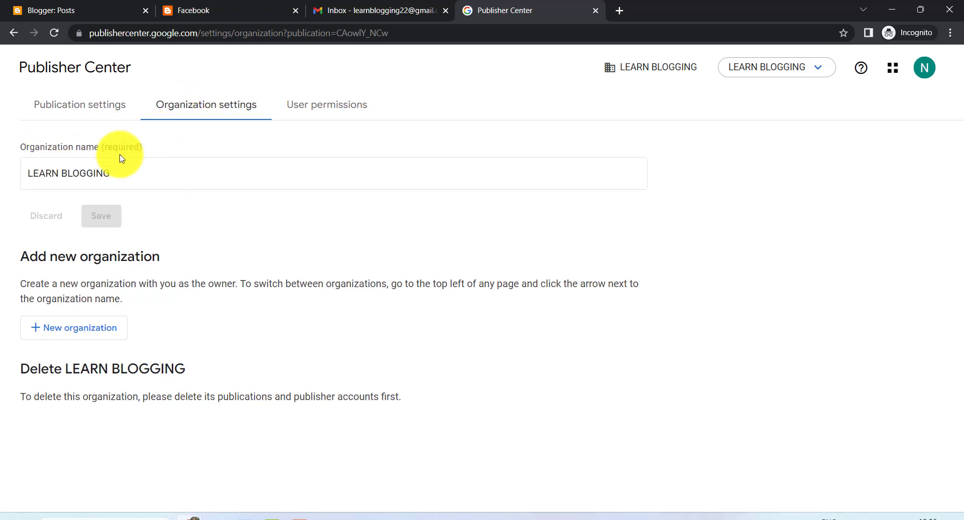
{"action": "left_click", "coordinate": [144, 161]}
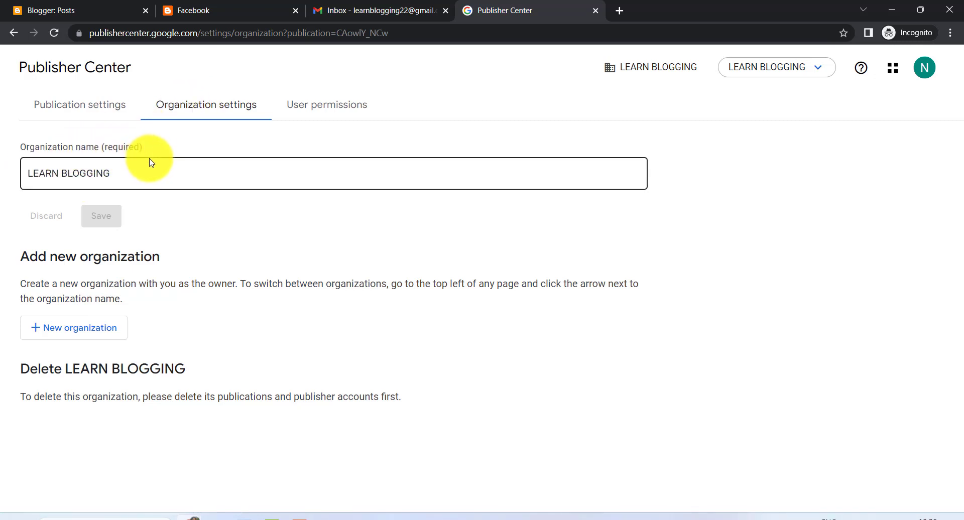
{"action": "left_click", "coordinate": [81, 195]}
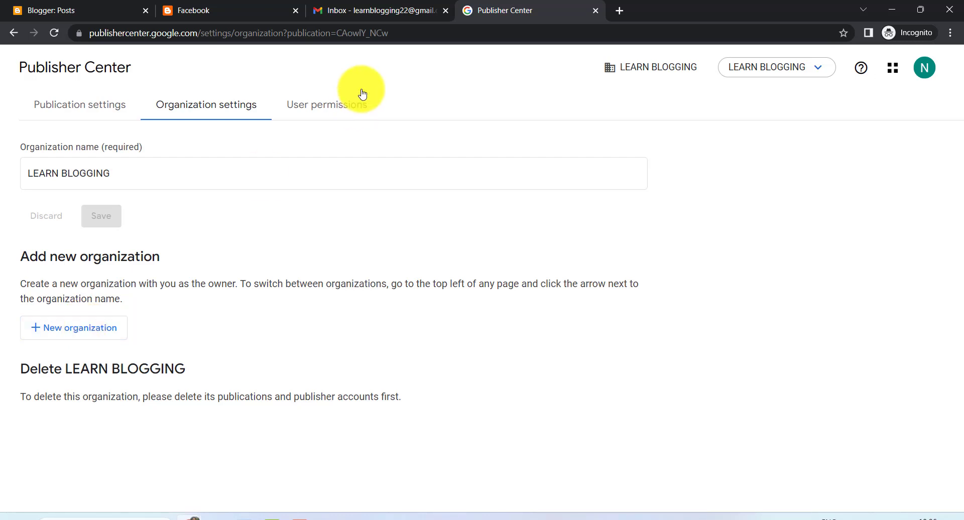
- Add the publication's e-mail address as a user of LEARN BLOGGING (Publication) with the Is owner access level and save the user permissions
{"action": "left_click", "coordinate": [338, 111]}
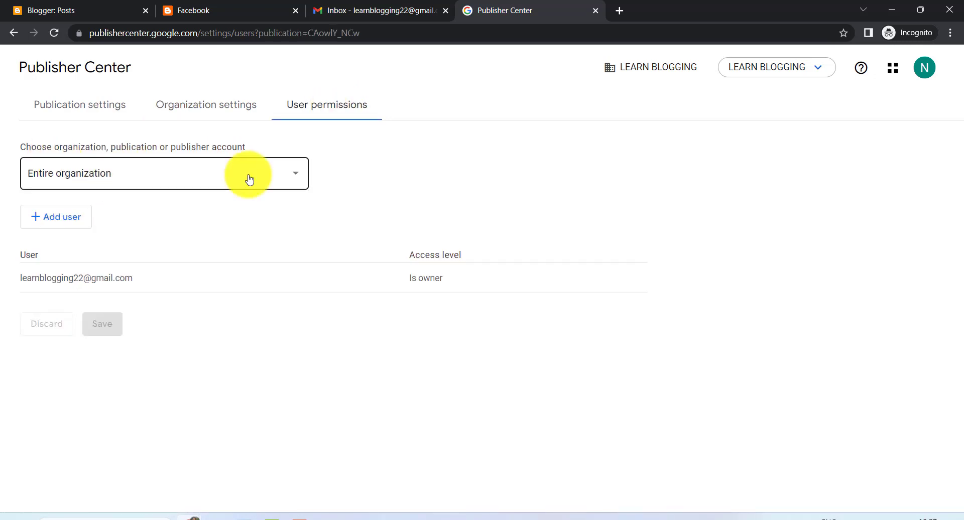
{"action": "left_click", "coordinate": [300, 181]}
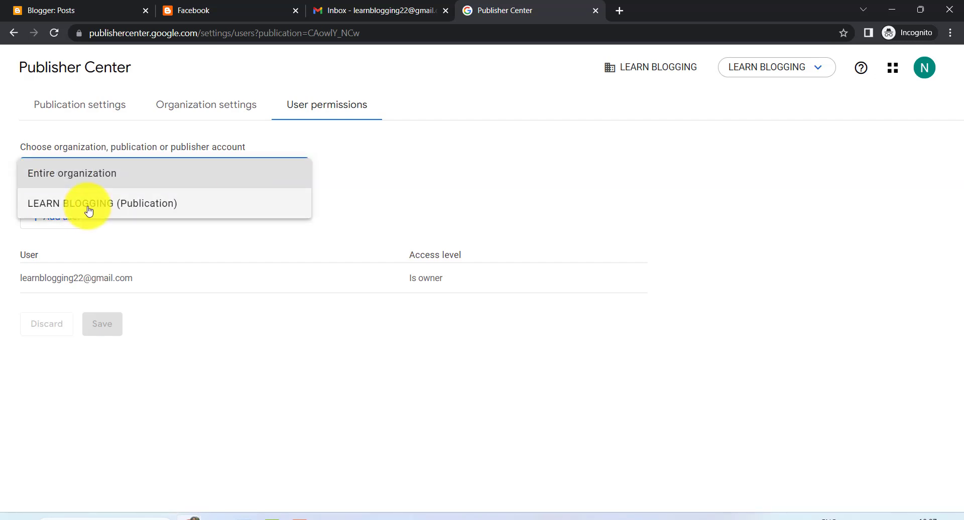
{"action": "left_click", "coordinate": [88, 205]}
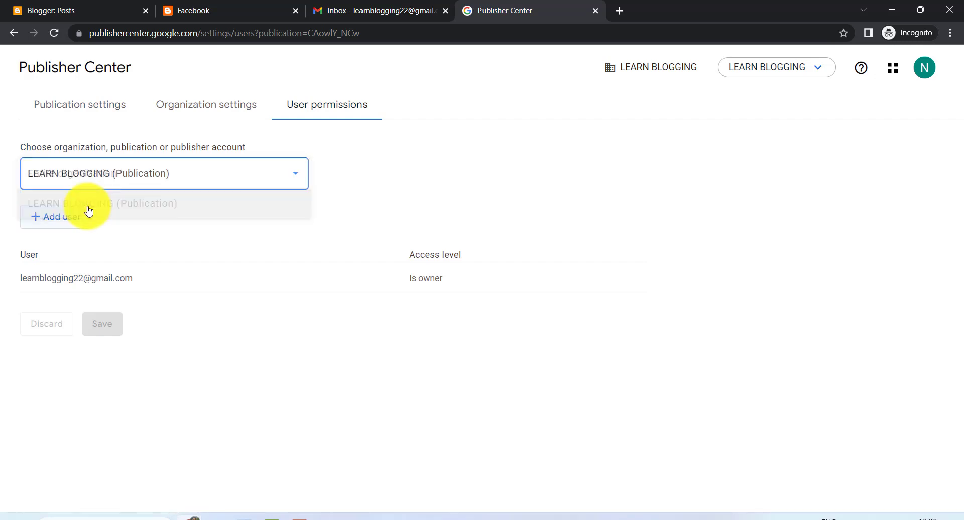
{"action": "left_click", "coordinate": [57, 217]}
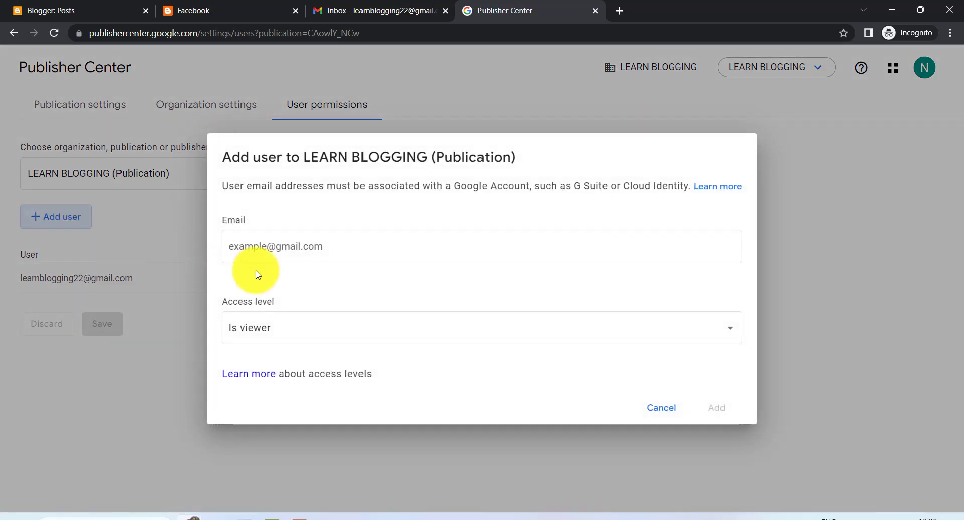
{"action": "left_click", "coordinate": [273, 249]}
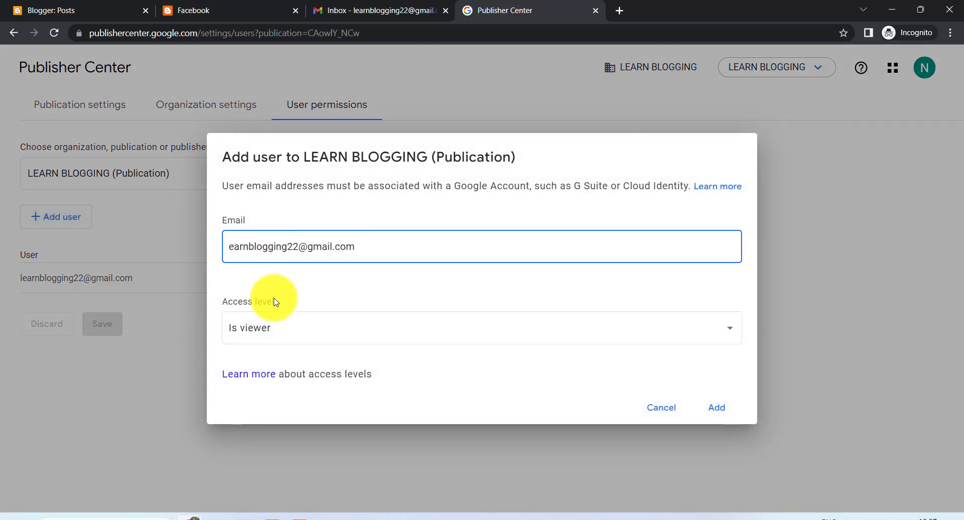
{"action": "left_click", "coordinate": [276, 327]}
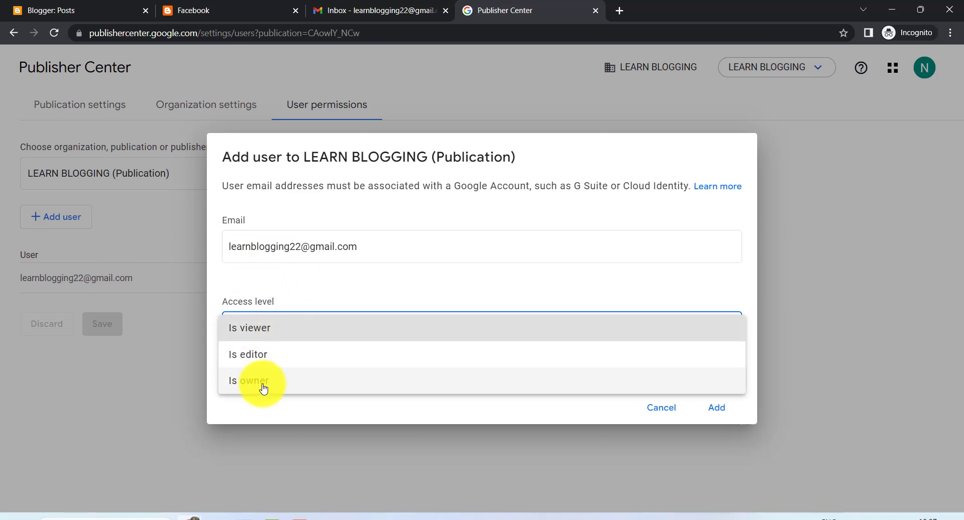
{"action": "left_click", "coordinate": [263, 387]}
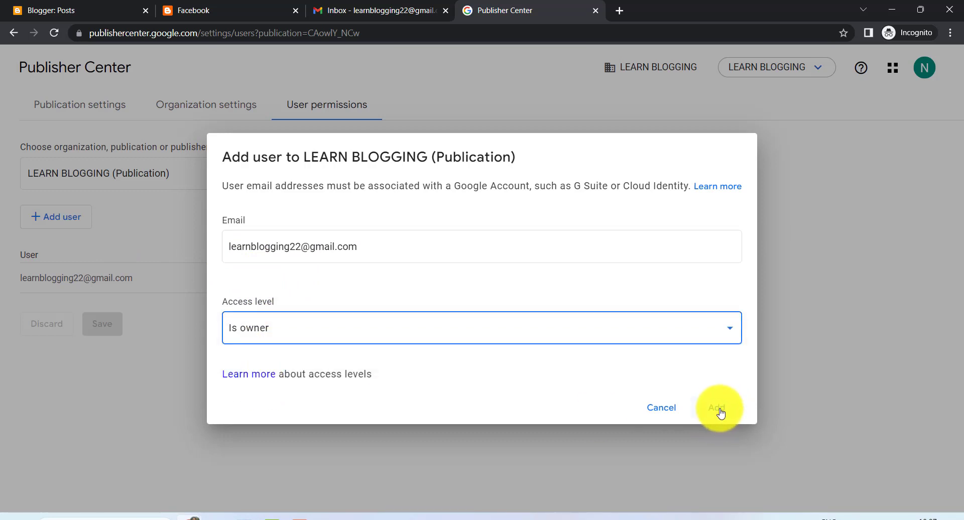
{"action": "left_click", "coordinate": [718, 410]}
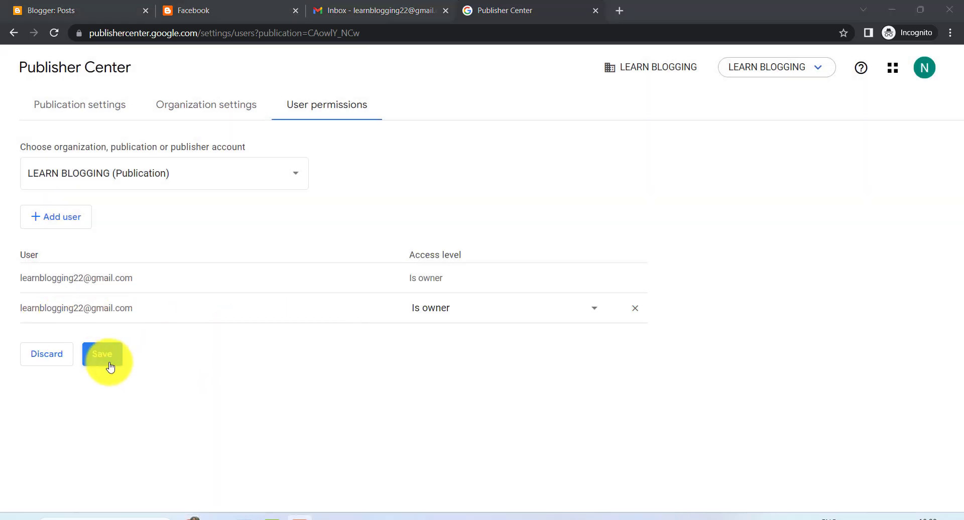
{"action": "left_click", "coordinate": [102, 354]}
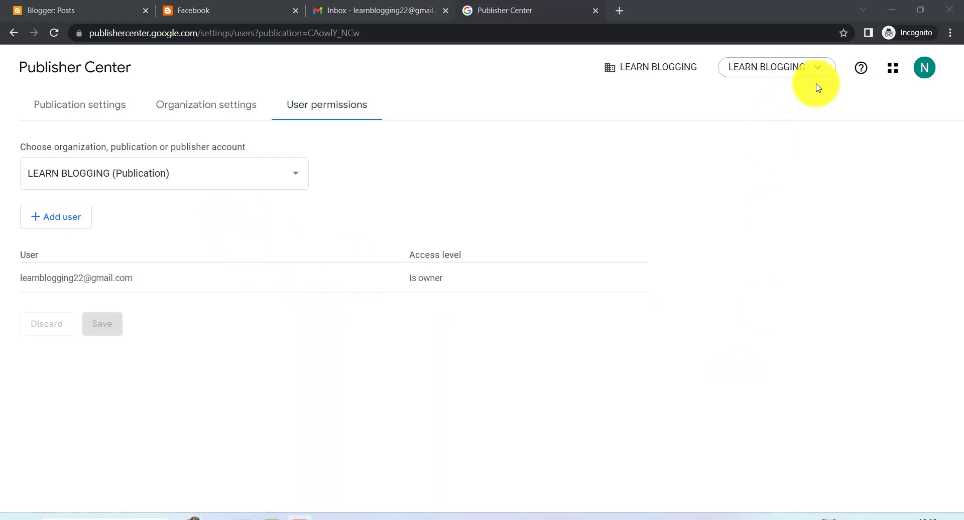
- Open the publication's Google News settings and choose Science & Technology as the publication category and Allow all properties for Google properties
{"action": "left_click", "coordinate": [891, 71]}
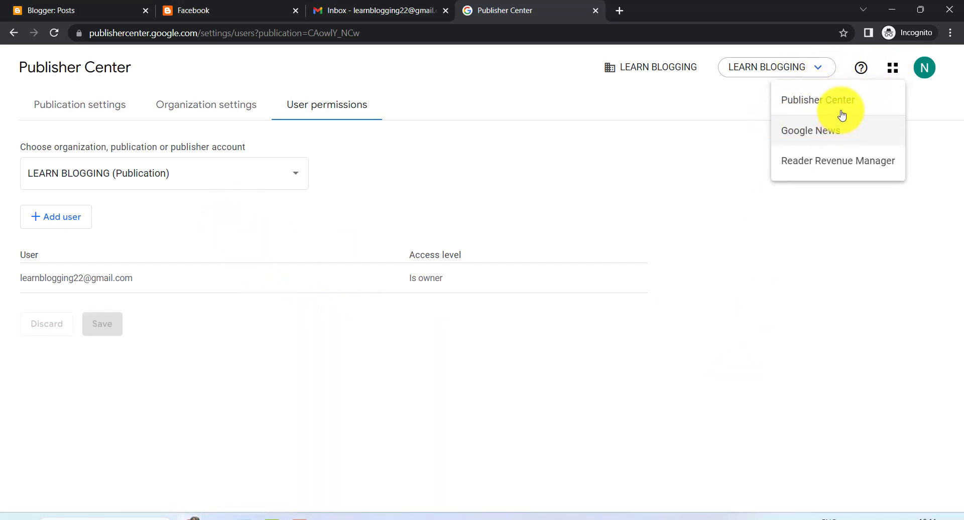
{"action": "left_click", "coordinate": [820, 138]}
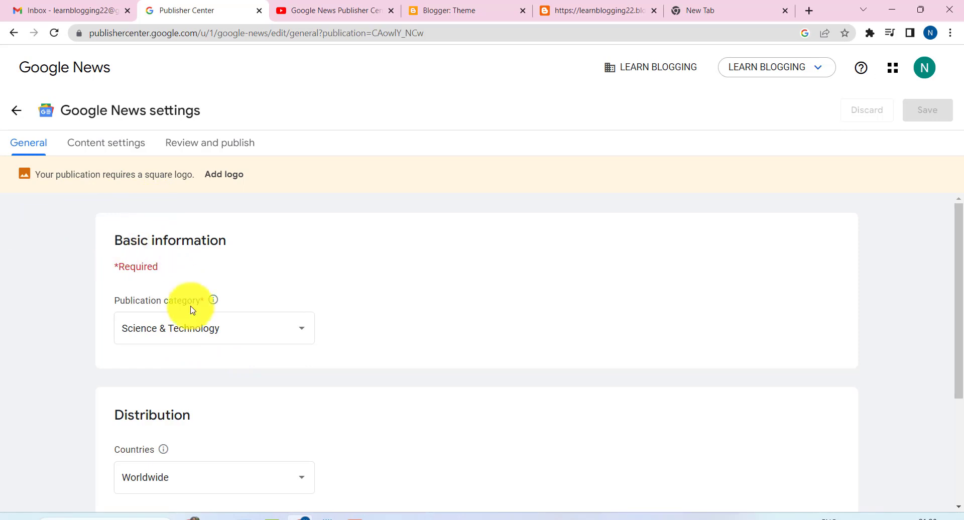
{"action": "left_click", "coordinate": [192, 334]}
{"action": "left_click", "coordinate": [192, 335]}
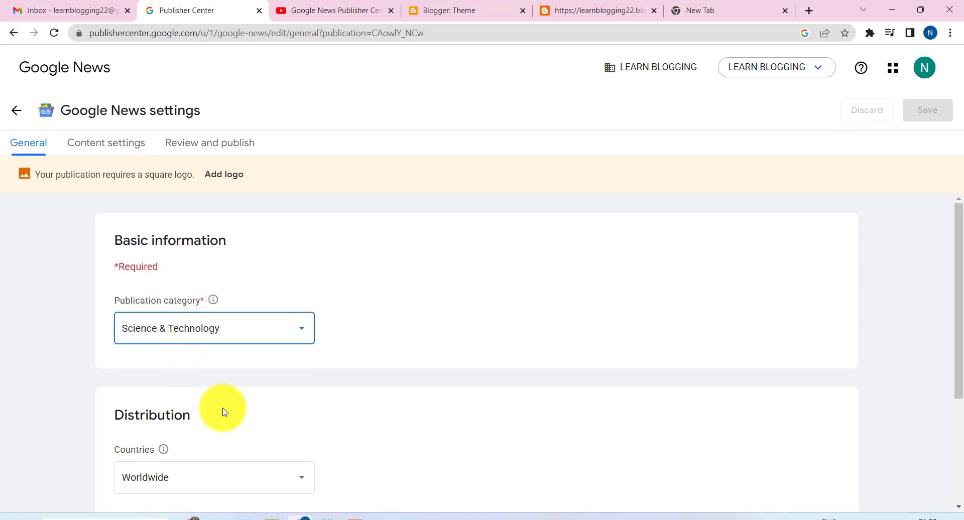
{"action": "scroll", "coordinate": [224, 411], "scroll_direction": "down", "scroll_amount": 2}
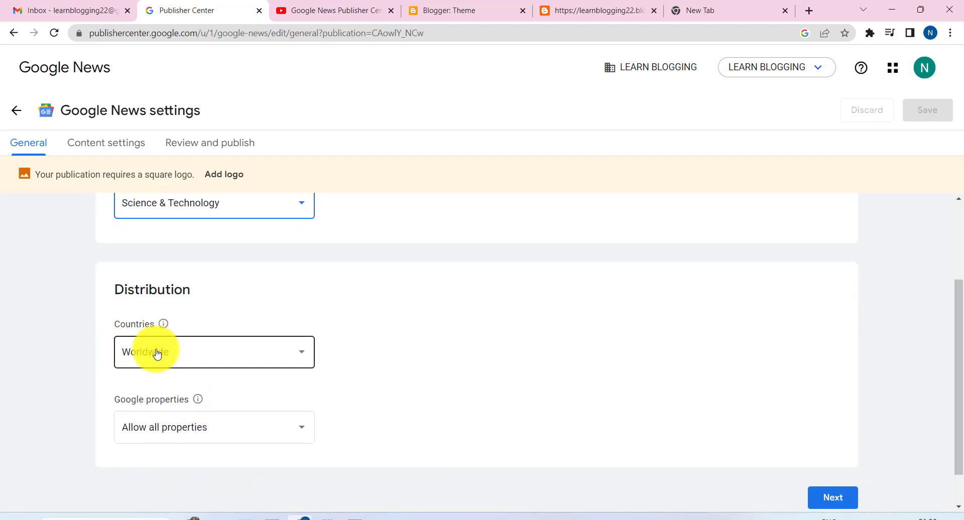
{"action": "left_click", "coordinate": [157, 438]}
{"action": "left_click", "coordinate": [156, 436]}
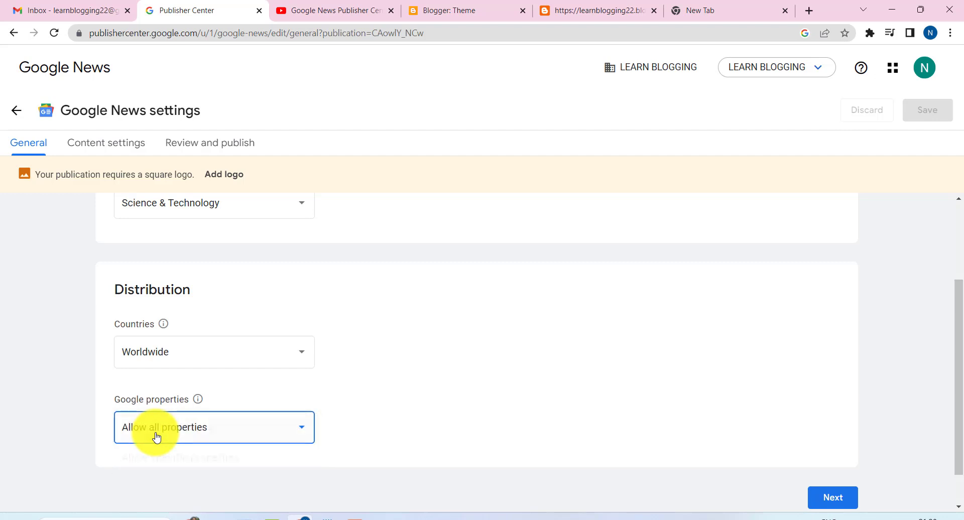
{"action": "scroll", "coordinate": [557, 411], "scroll_direction": "up", "scroll_amount": 2}
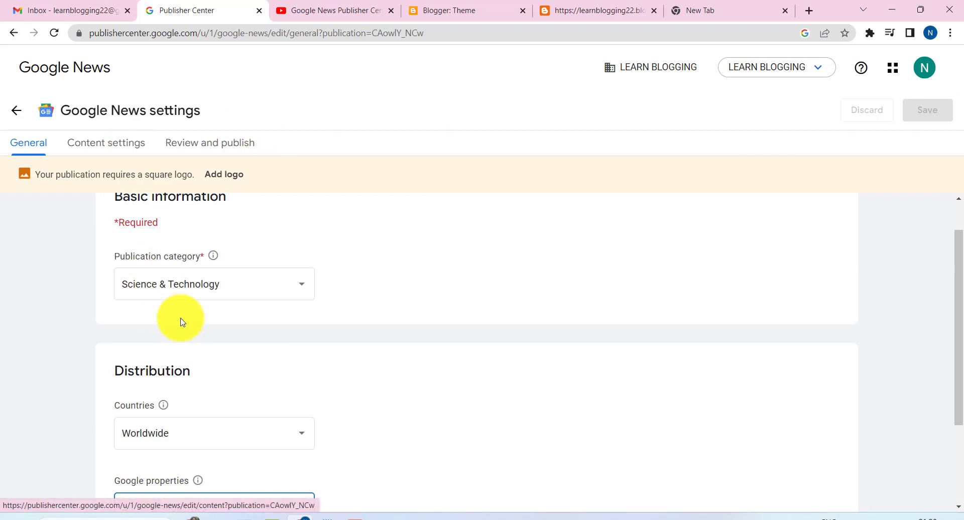
{"action": "scroll", "coordinate": [222, 454], "scroll_direction": "down", "scroll_amount": 3}
{"action": "scroll", "coordinate": [659, 351], "scroll_direction": "up", "scroll_amount": 4}
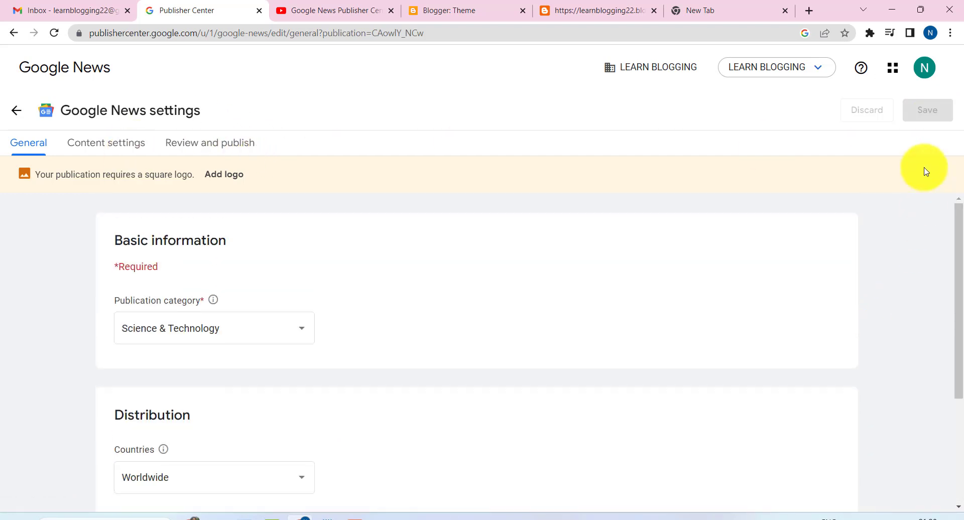
- Start a new Feed section in the Google News content settings and title it LEARN BLOGGING
{"action": "left_click", "coordinate": [118, 145]}
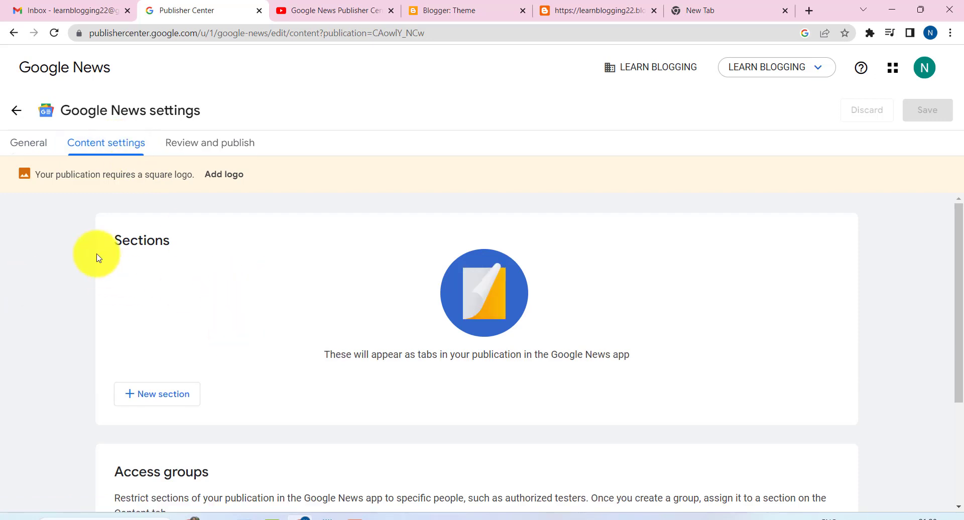
{"action": "scroll", "coordinate": [194, 362], "scroll_direction": "down", "scroll_amount": 3}
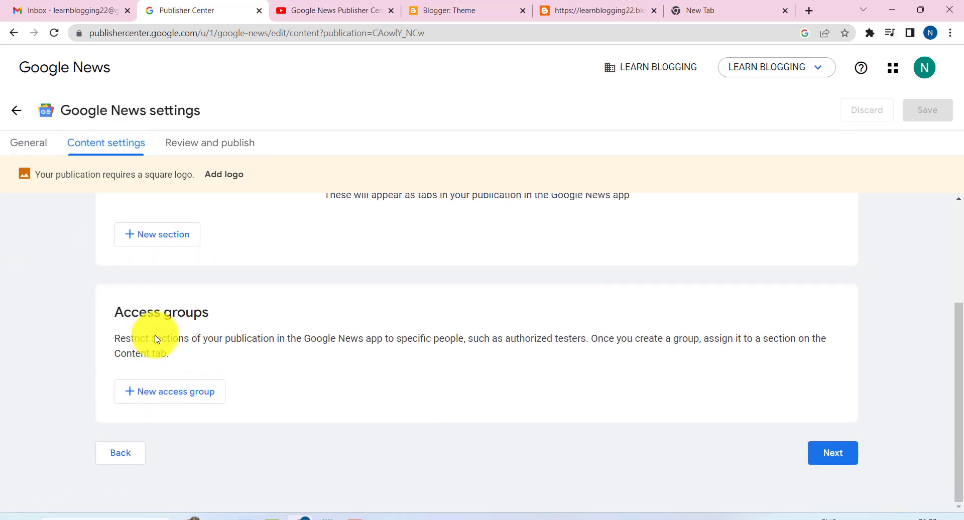
{"action": "left_click", "coordinate": [157, 241]}
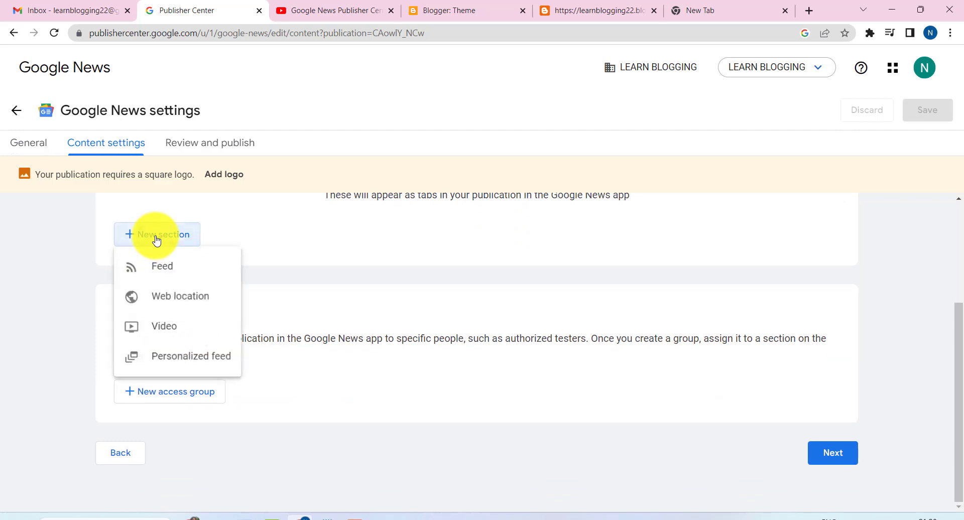
{"action": "left_click", "coordinate": [184, 274]}
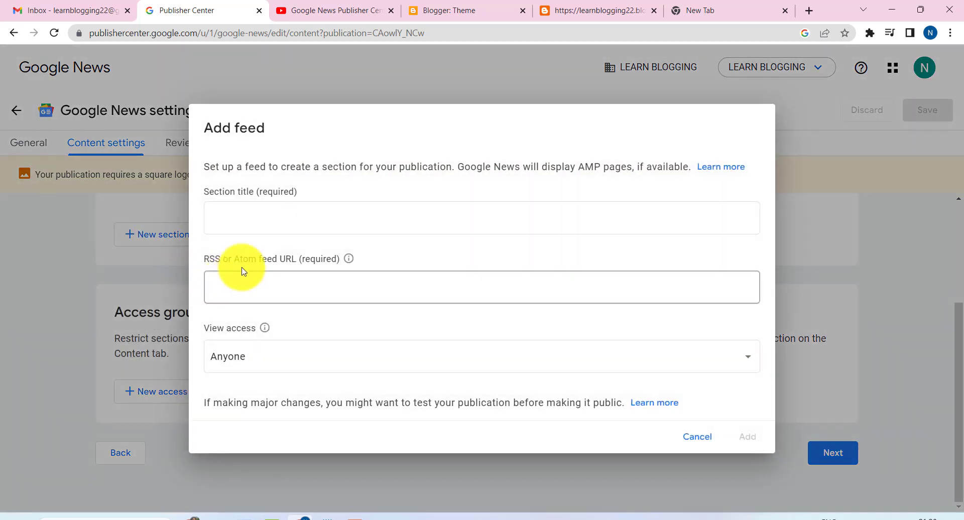
{"action": "left_click", "coordinate": [319, 217]}
{"action": "left_click", "coordinate": [296, 219]}
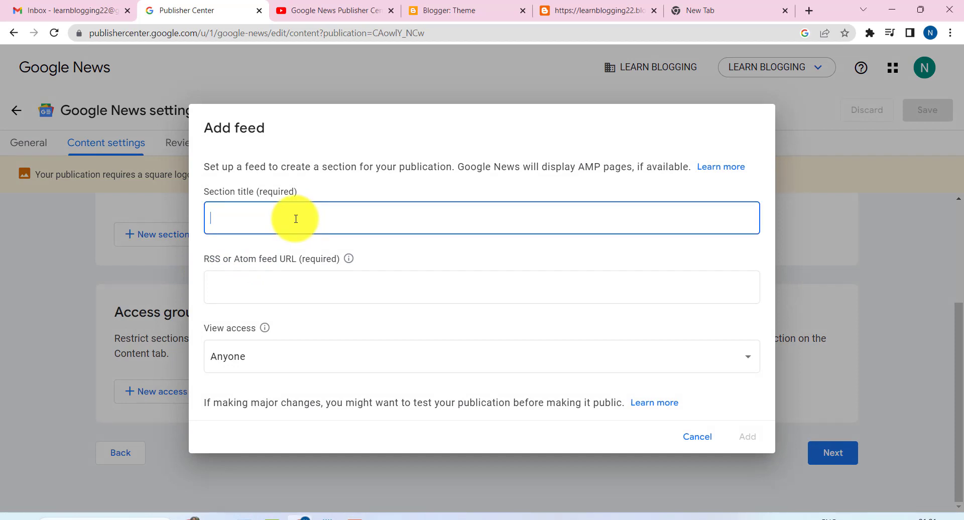
{"action": "type", "text": "LEARN BLOGGING"}
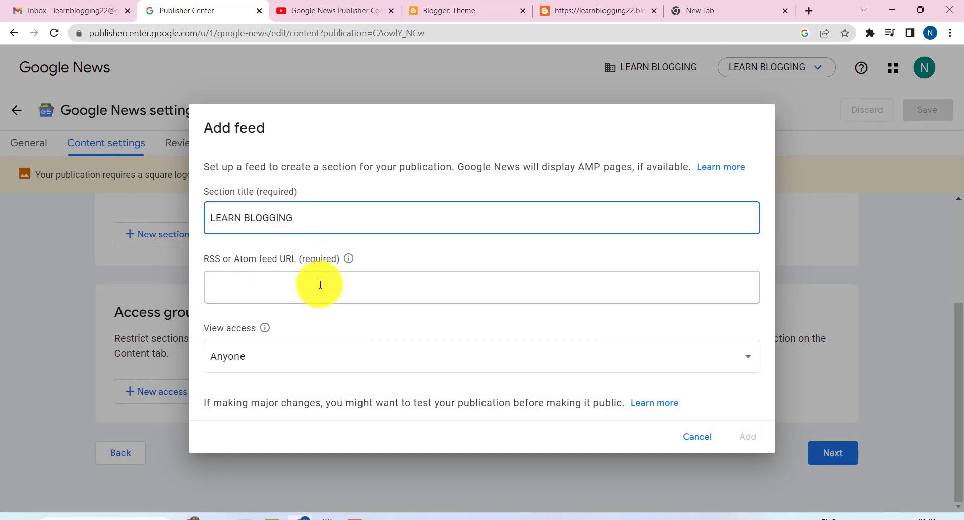
{"action": "left_click", "coordinate": [265, 291]}
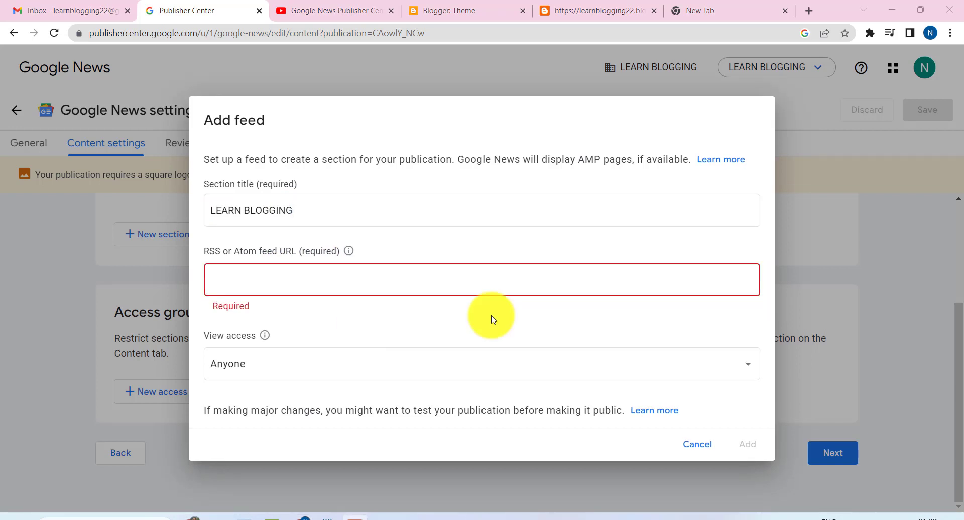
{"action": "left_click", "coordinate": [191, 517]}
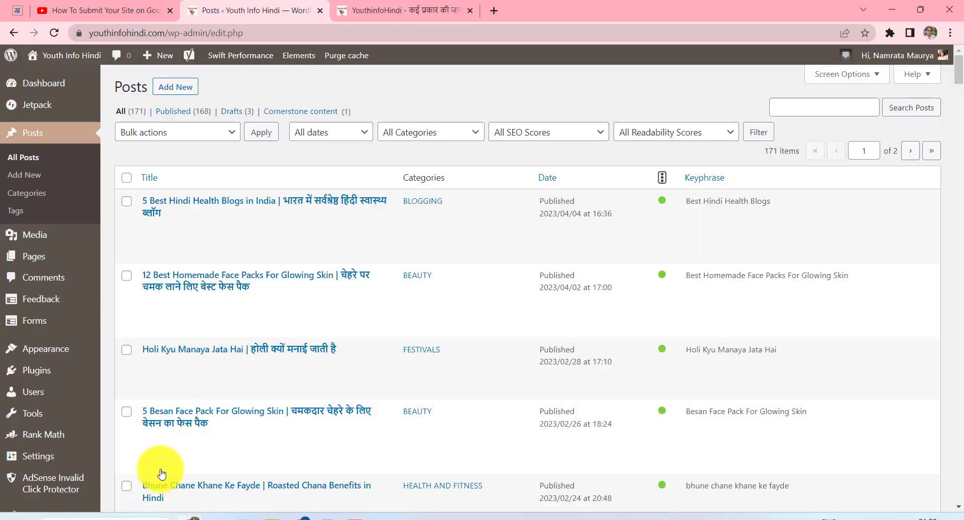
{"action": "left_click", "coordinate": [388, 9]}
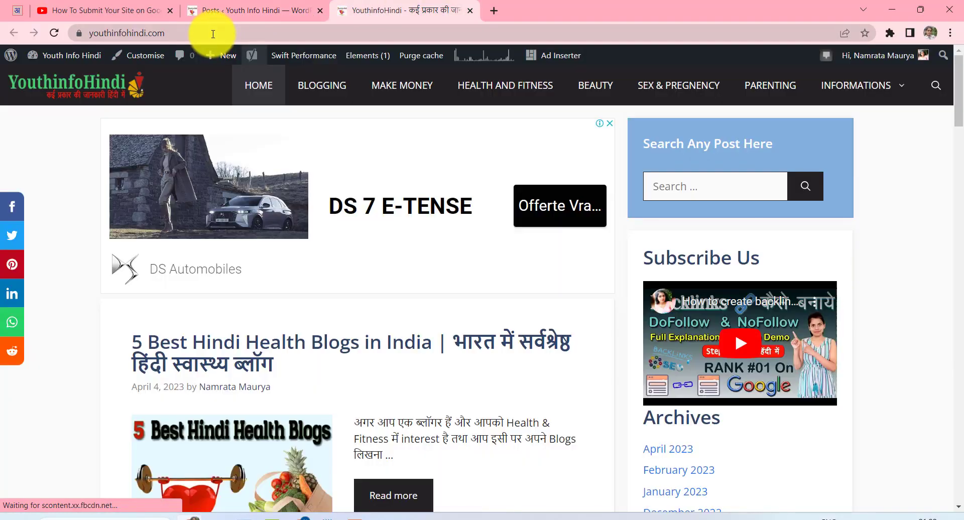
{"action": "left_click", "coordinate": [213, 34]}
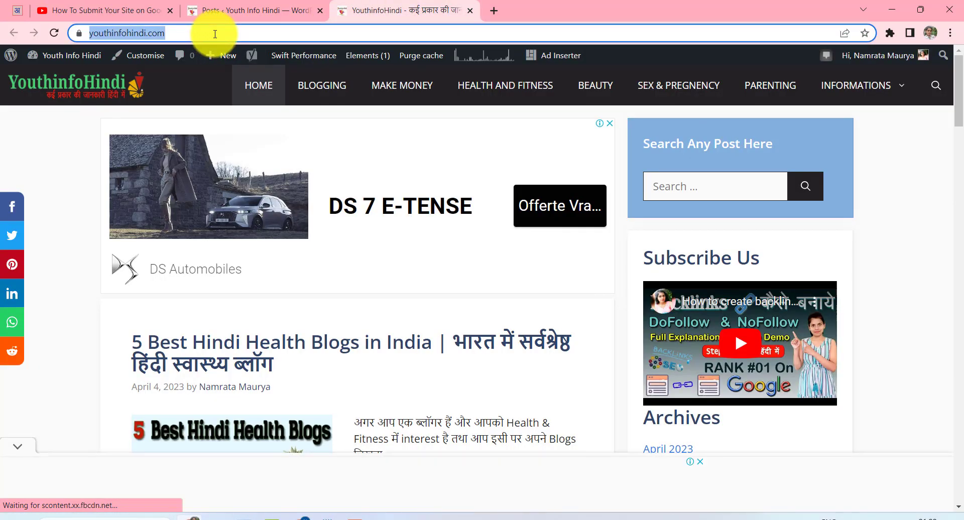
{"action": "left_click", "coordinate": [215, 34]}
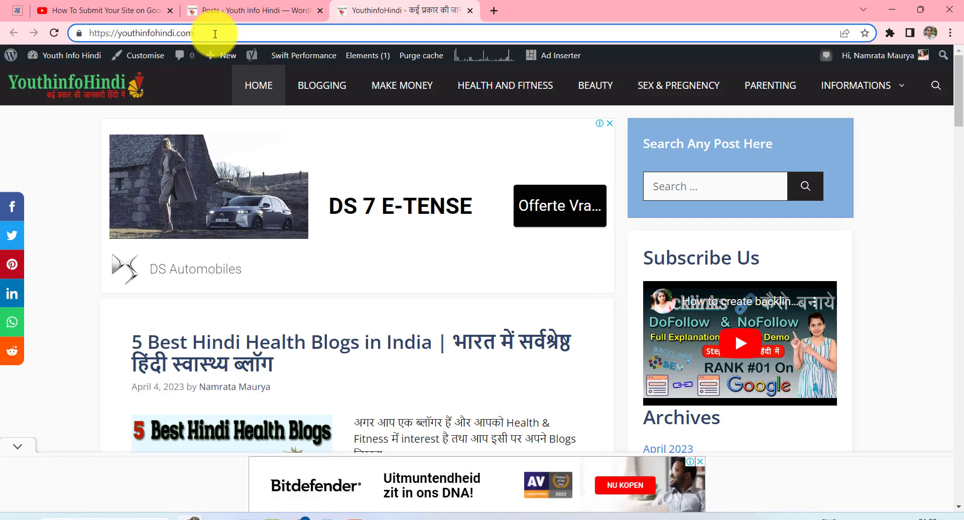
{"action": "type", "text": "/"}
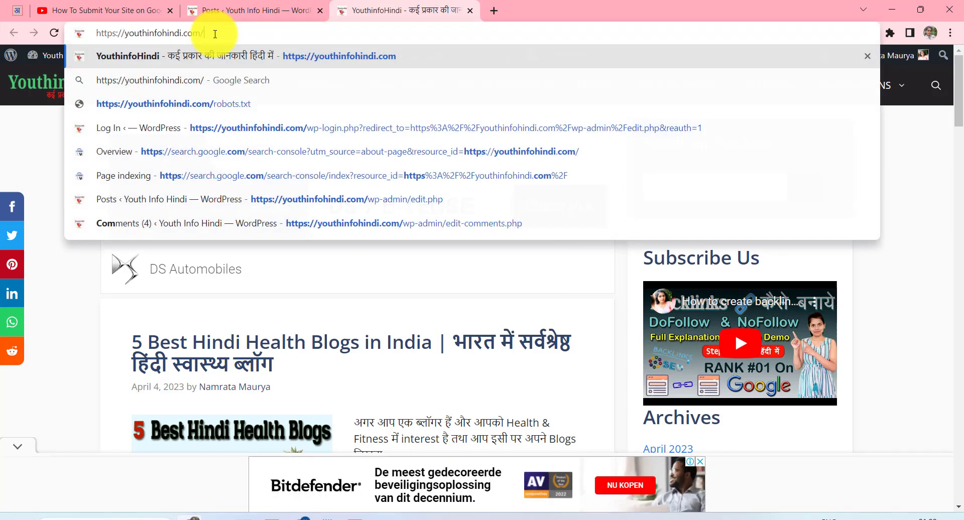
{"action": "type", "text": "feed"}
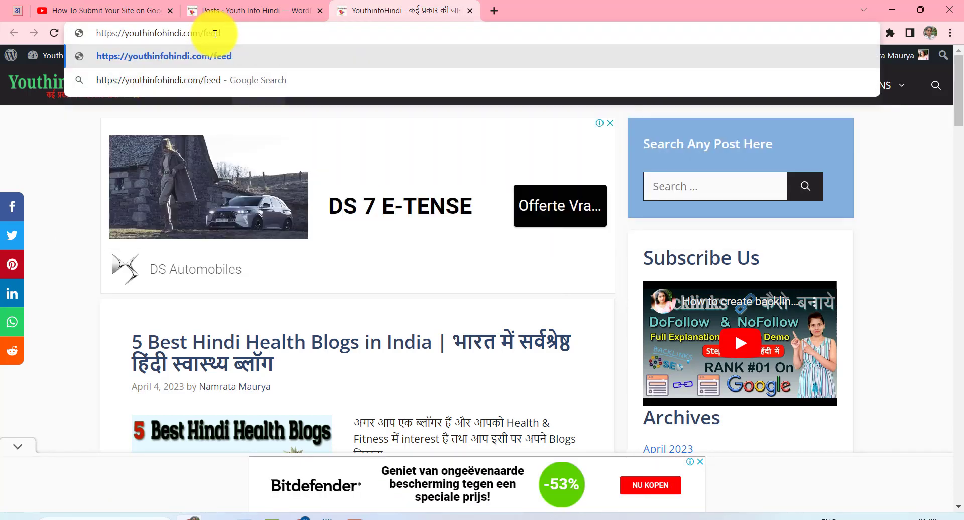
{"action": "key", "text": "Return"}
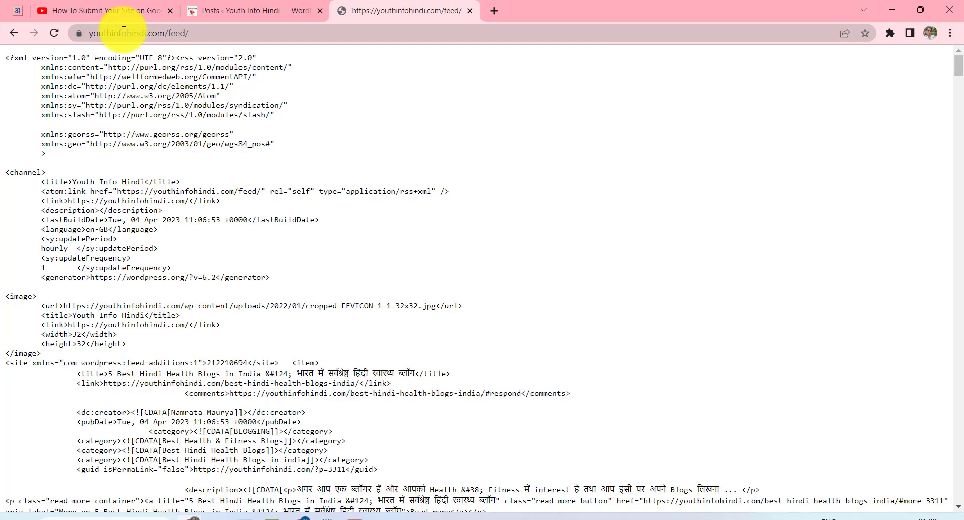
{"action": "left_click", "coordinate": [227, 34]}
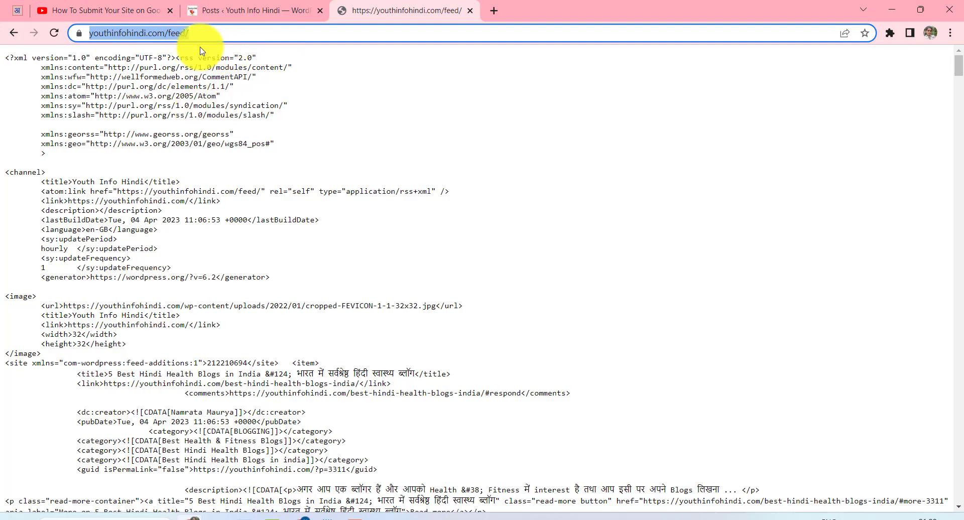
{"action": "left_click", "coordinate": [296, 517]}
{"action": "type", "text": "https://learnblogging22.blogspot.com//feeds/posts/default?alt=rss"}
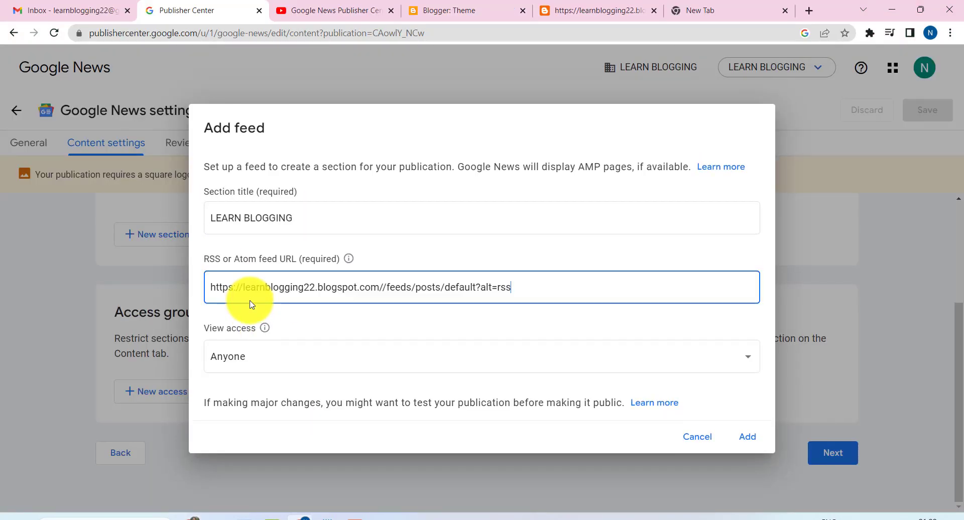
{"action": "key", "text": "ctrl+z"}
{"action": "key", "text": "ctrl+5"}
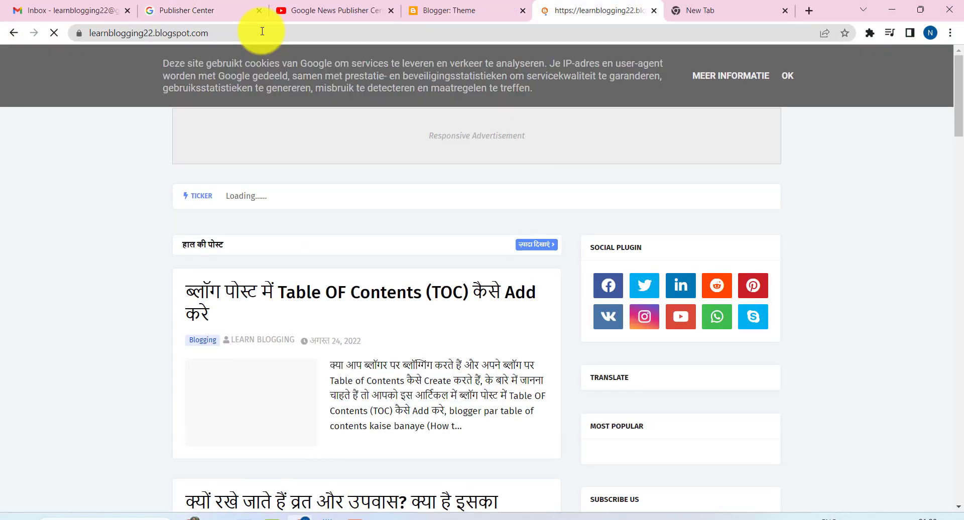
{"action": "left_click", "coordinate": [786, 76]}
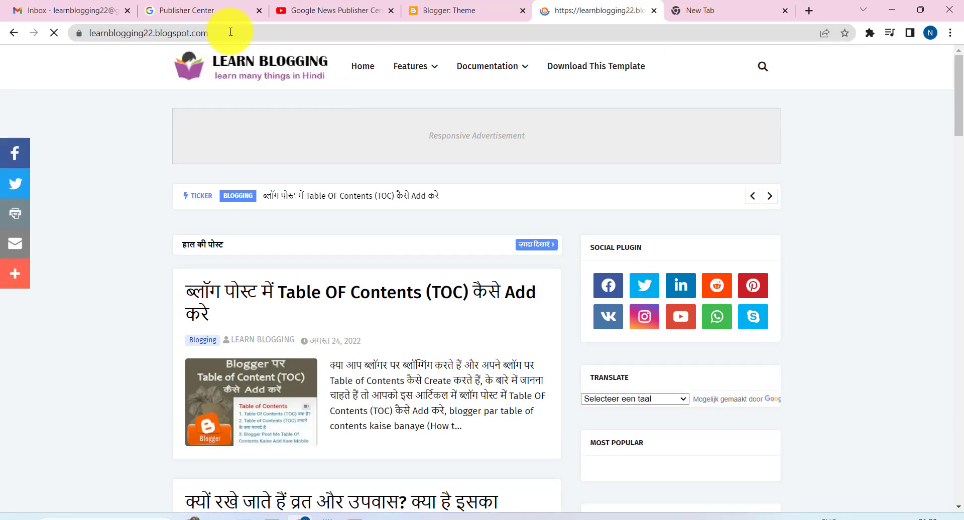
{"action": "left_click", "coordinate": [231, 31]}
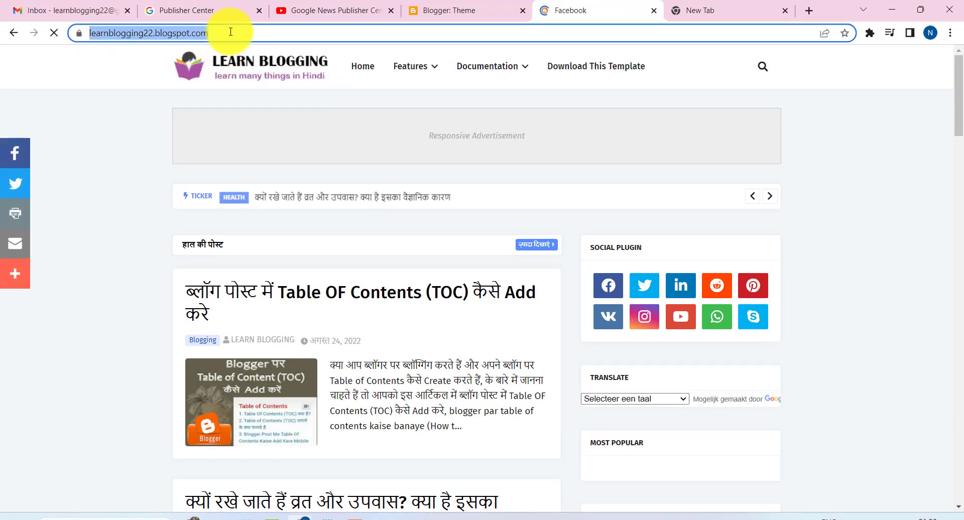
{"action": "left_click", "coordinate": [230, 32]}
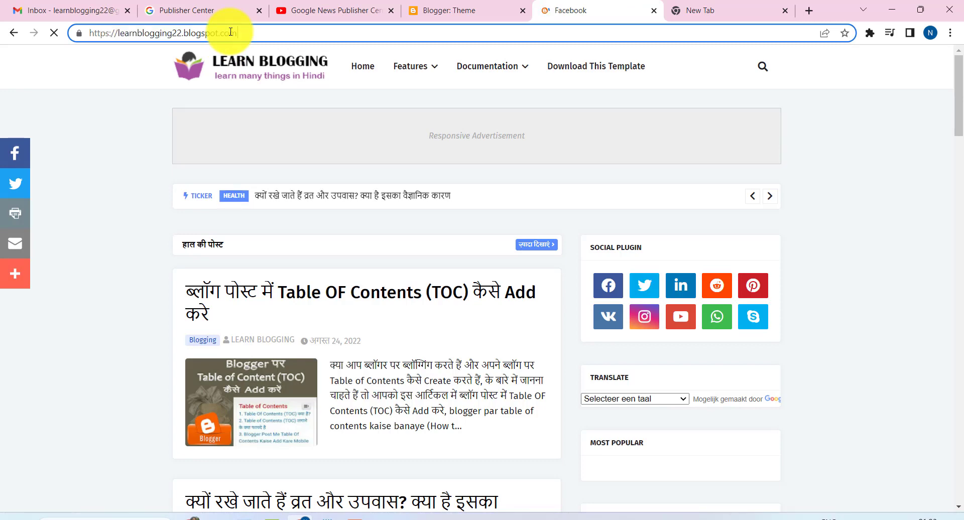
{"action": "left_click", "coordinate": [232, 31]}
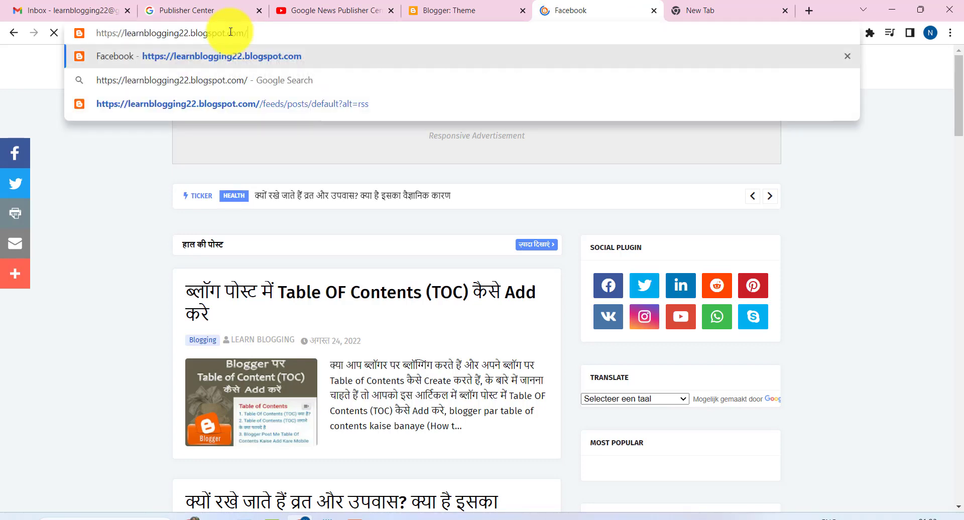
{"action": "left_click", "coordinate": [245, 32]}
{"action": "type", "text": "/feeds/posts/default?alt=rss"}
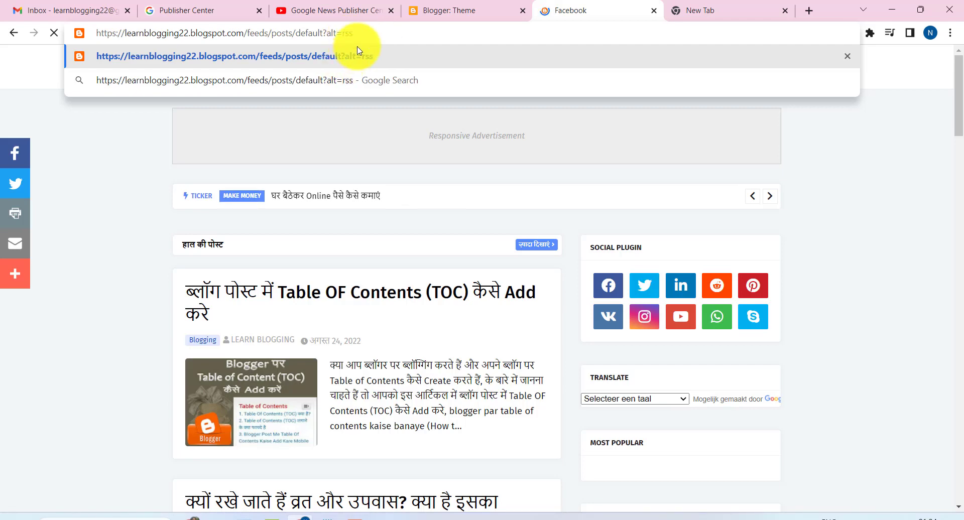
{"action": "key", "text": "Return"}
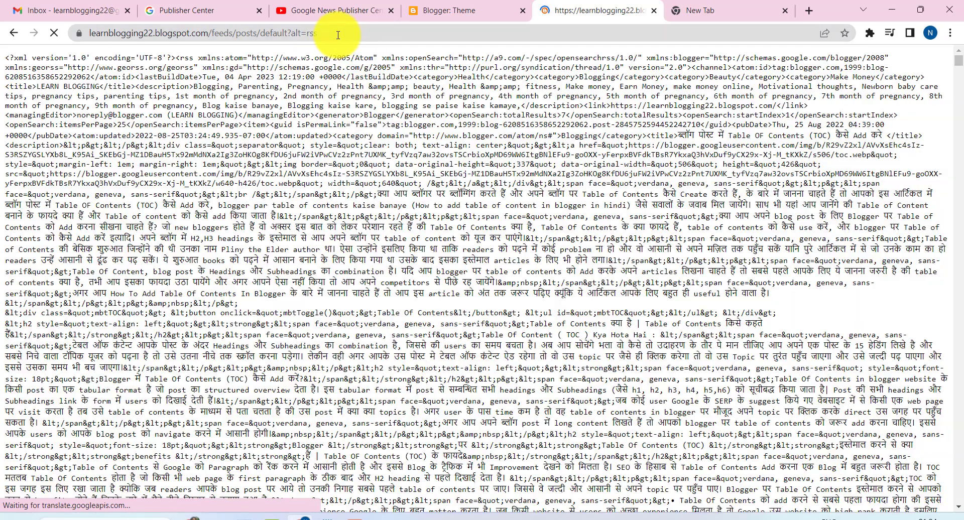
{"action": "left_click", "coordinate": [341, 33]}
{"action": "key", "text": "ctrl+c"}
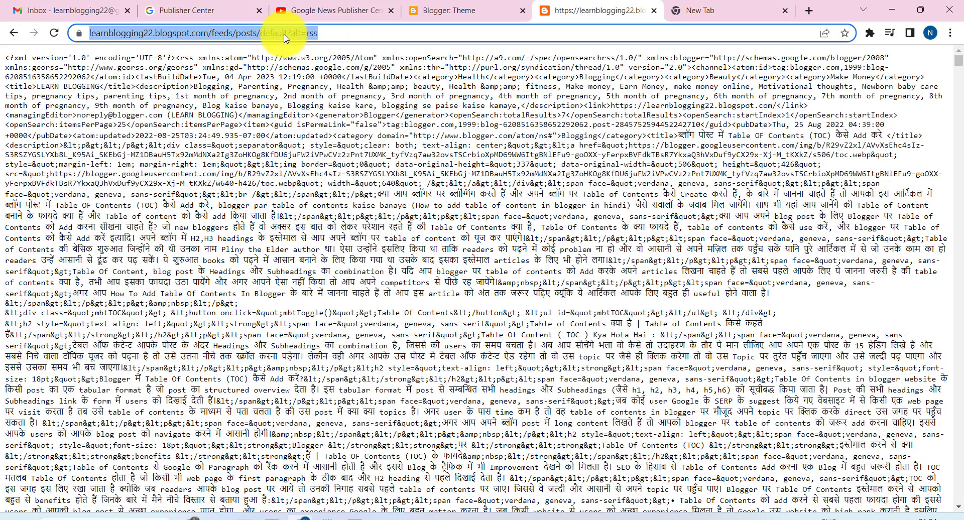
- Add the LEARN BLOGGING section with the copied feed URL and Anyone as view access, and save the publication
{"action": "left_click", "coordinate": [225, 7]}
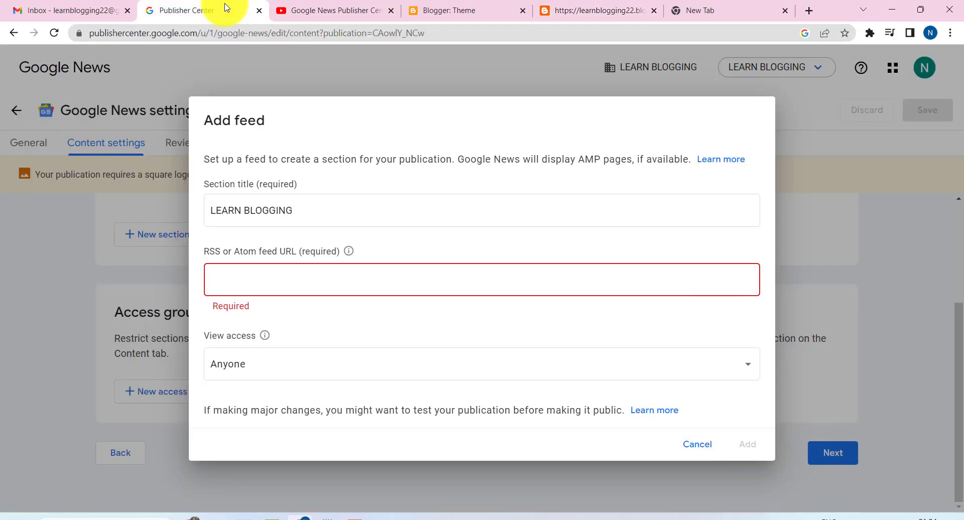
{"action": "left_click", "coordinate": [256, 294]}
{"action": "key", "text": "ctrl+v"}
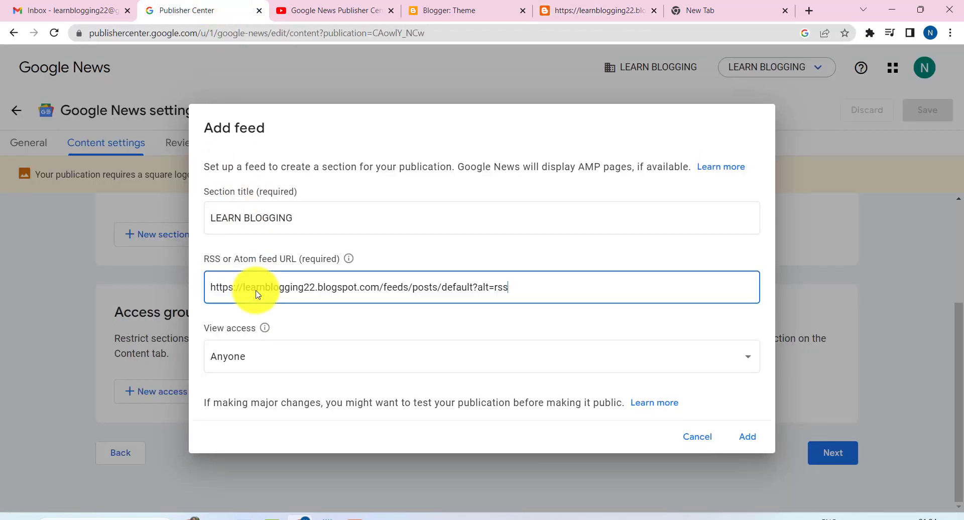
{"action": "left_click", "coordinate": [281, 364]}
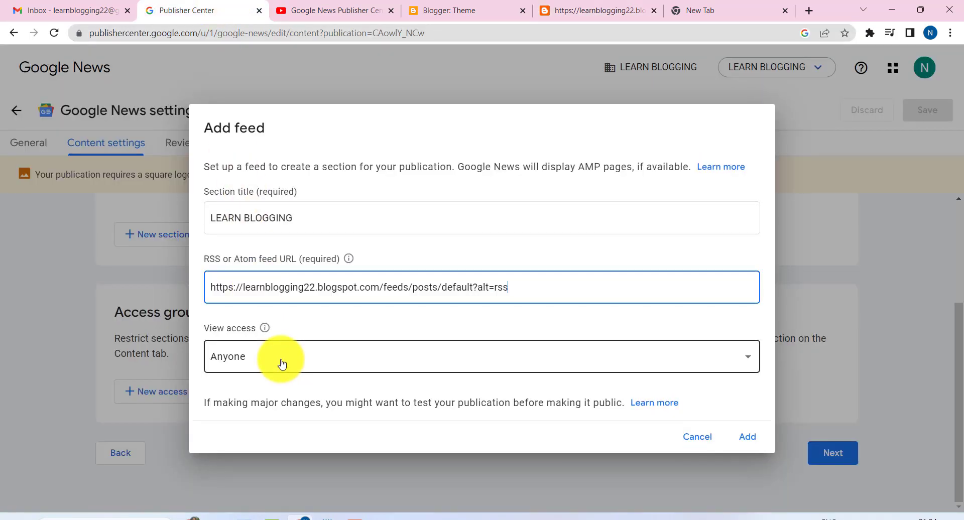
{"action": "left_click", "coordinate": [281, 364]}
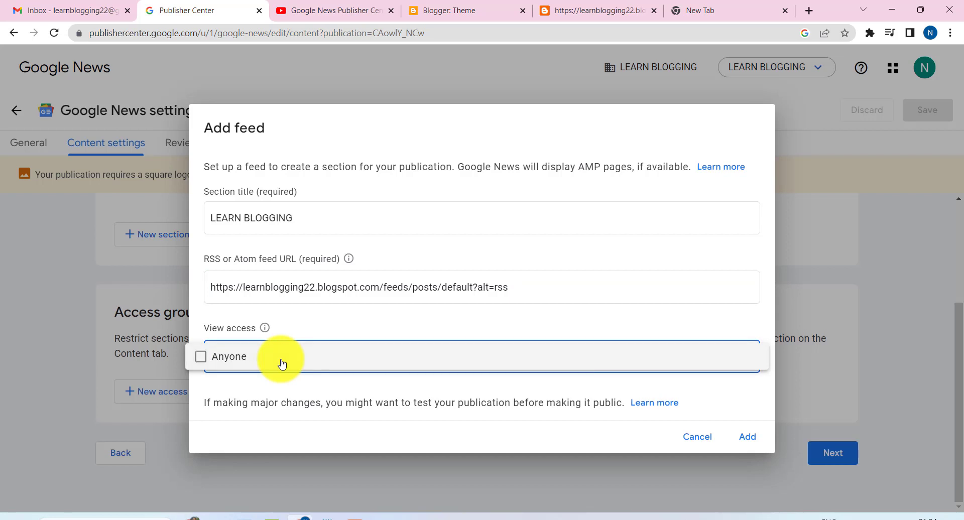
{"action": "left_click", "coordinate": [205, 358]}
{"action": "left_click", "coordinate": [749, 437]}
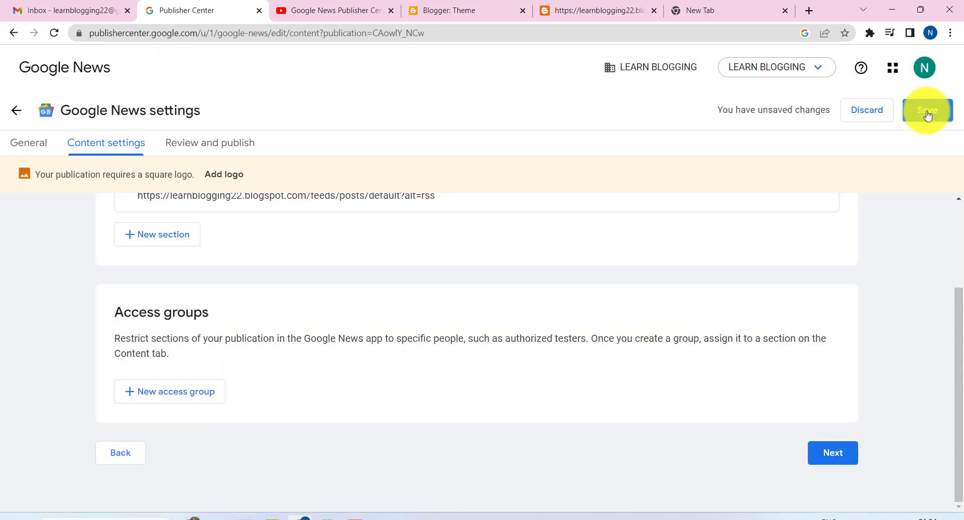
{"action": "left_click", "coordinate": [927, 112]}
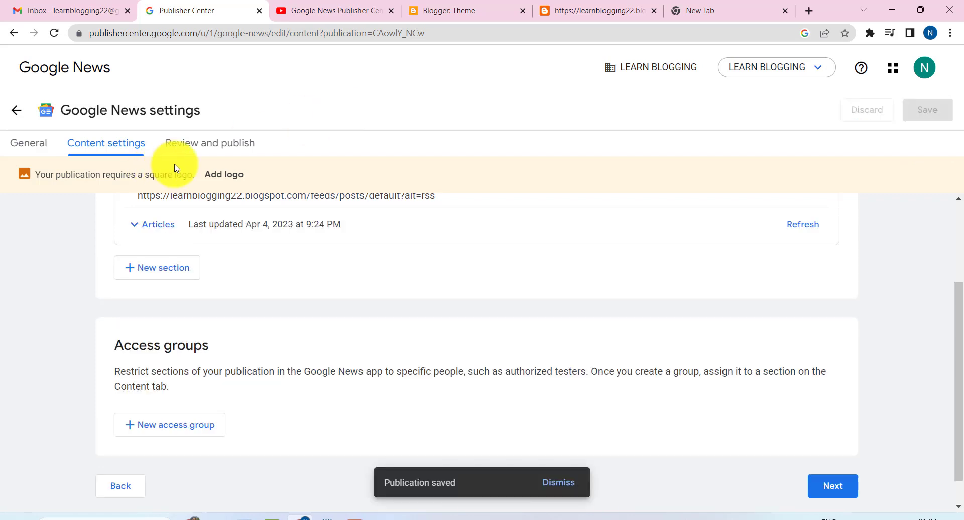
- Review the Sections issue in the Google News app publishing status and look through the publication's article preview
{"action": "left_click", "coordinate": [224, 145]}
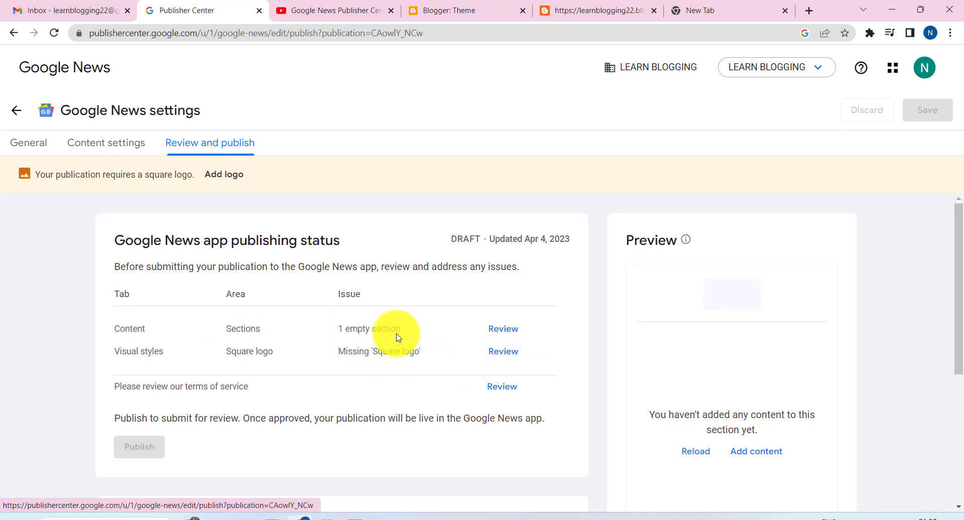
{"action": "left_click", "coordinate": [506, 335]}
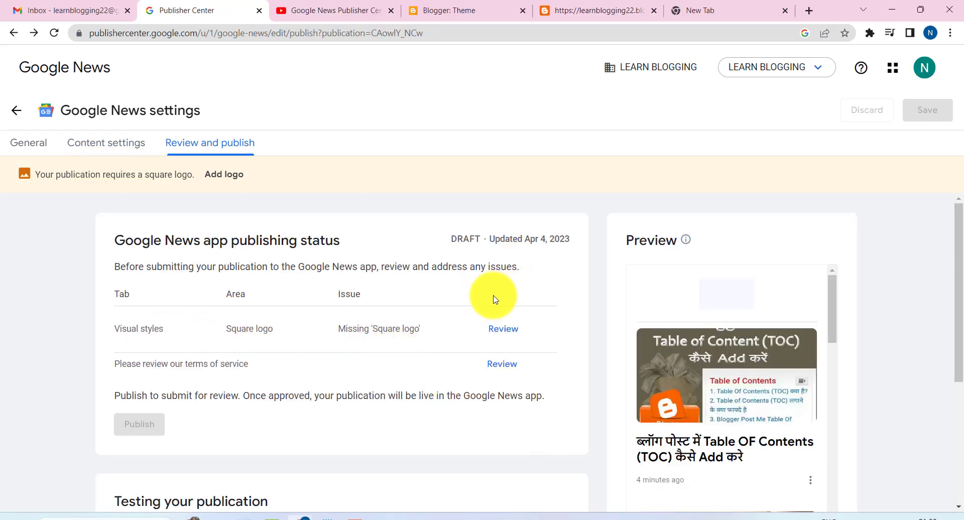
{"action": "scroll", "coordinate": [738, 381], "scroll_direction": "down", "scroll_amount": 10}
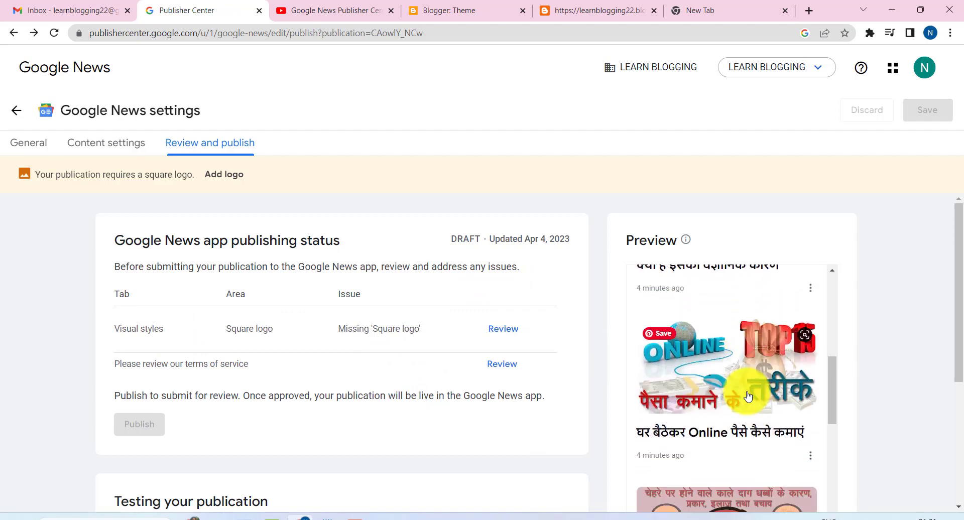
{"action": "scroll", "coordinate": [747, 396], "scroll_direction": "down", "scroll_amount": 8}
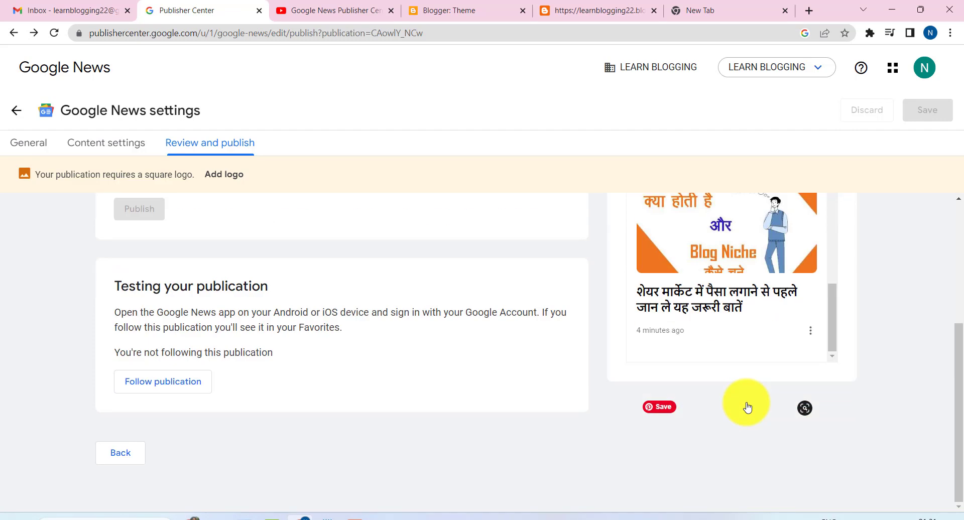
{"action": "scroll", "coordinate": [745, 375], "scroll_direction": "up", "scroll_amount": 6}
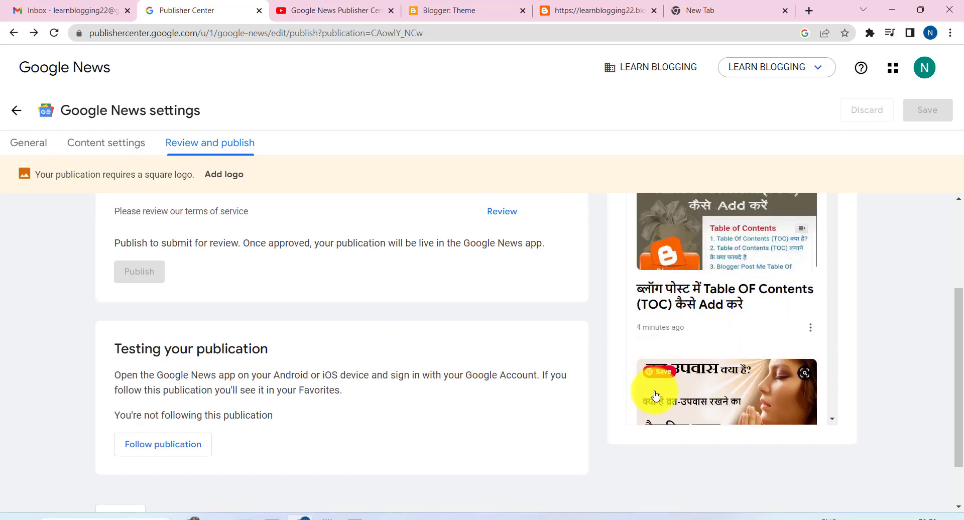
- Expand the article list of the LEARN BLOGGING section in the content settings and look through the imported articles
{"action": "left_click", "coordinate": [177, 452]}
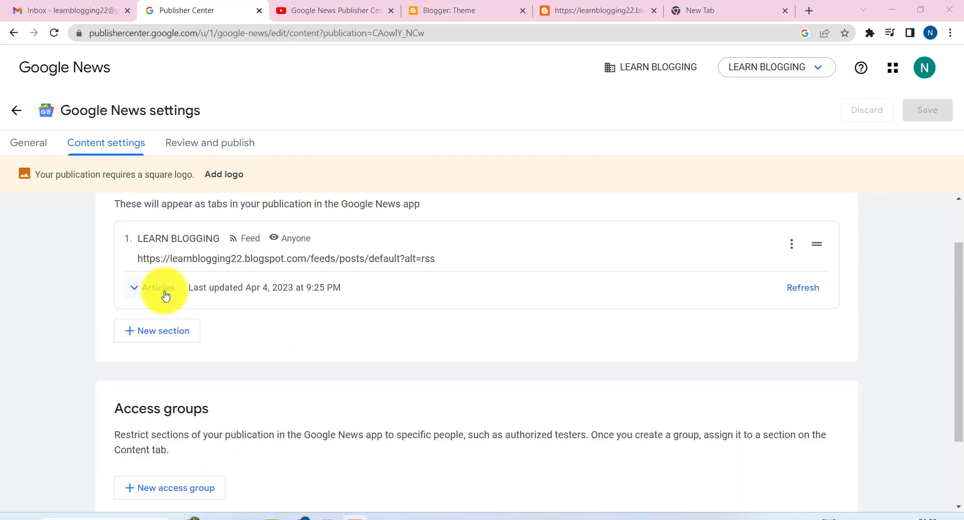
{"action": "left_click", "coordinate": [157, 288]}
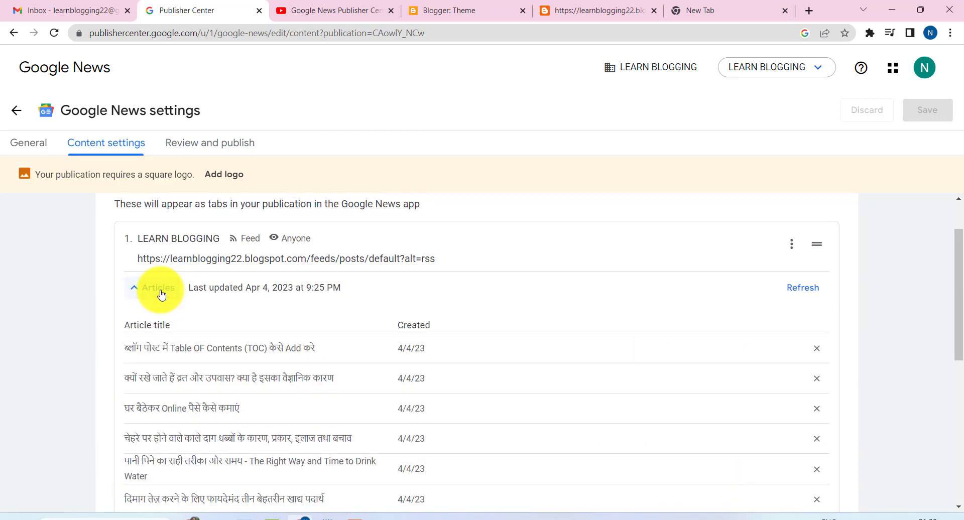
{"action": "scroll", "coordinate": [171, 311], "scroll_direction": "down", "scroll_amount": 3}
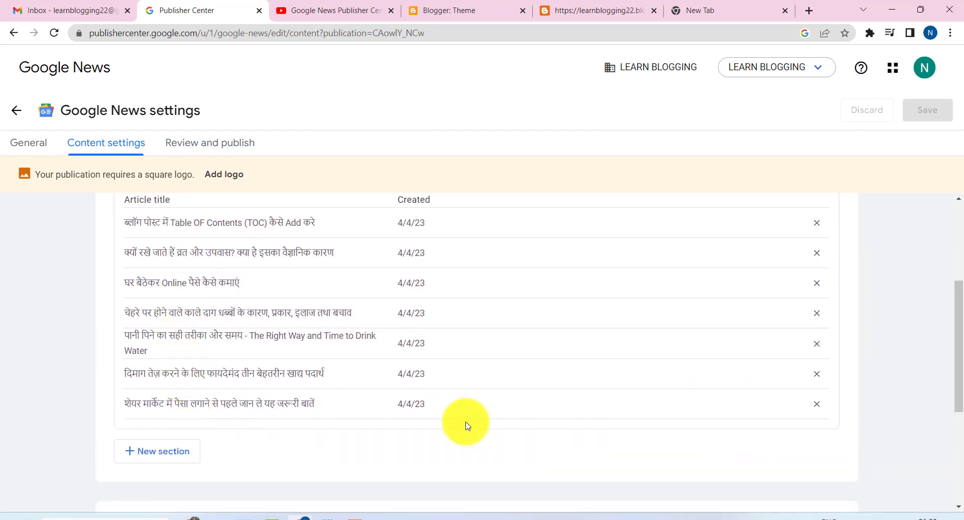
{"action": "scroll", "coordinate": [371, 387], "scroll_direction": "up", "scroll_amount": 1}
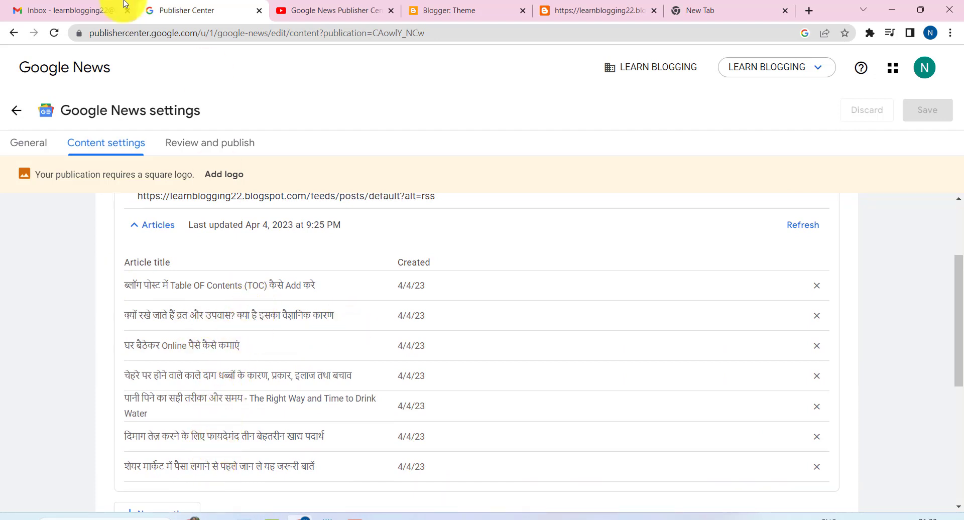
- Compare the imported articles with the published posts list in Blogger and return to Publisher Center
{"action": "left_click", "coordinate": [445, 11]}
{"action": "left_click", "coordinate": [103, 195]}
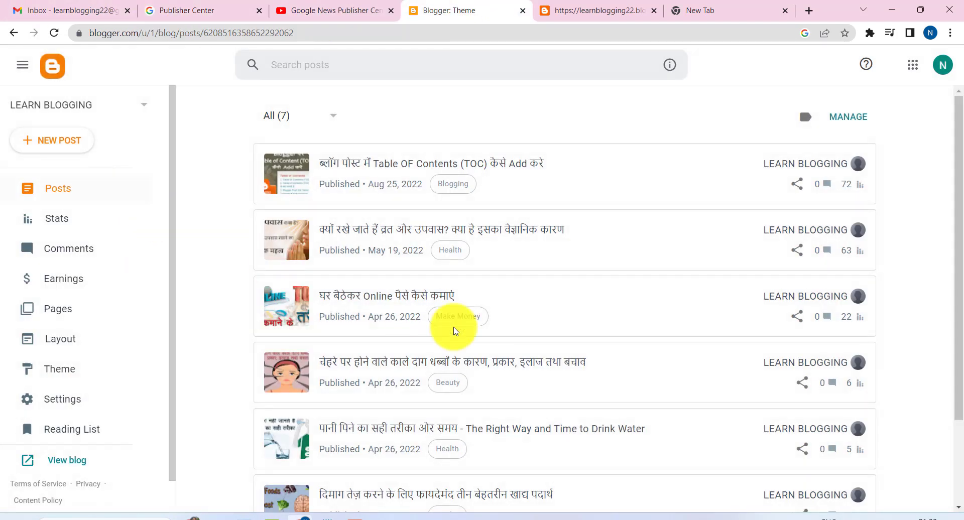
{"action": "scroll", "coordinate": [450, 322], "scroll_direction": "down", "scroll_amount": 2}
{"action": "scroll", "coordinate": [391, 465], "scroll_direction": "up", "scroll_amount": 1}
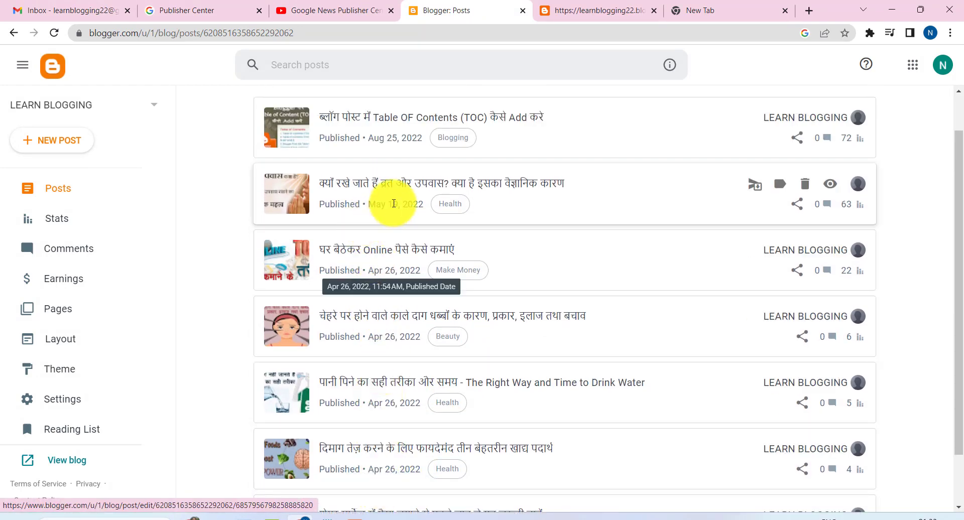
{"action": "scroll", "coordinate": [387, 205], "scroll_direction": "up", "scroll_amount": 1}
{"action": "left_click", "coordinate": [211, 6]}
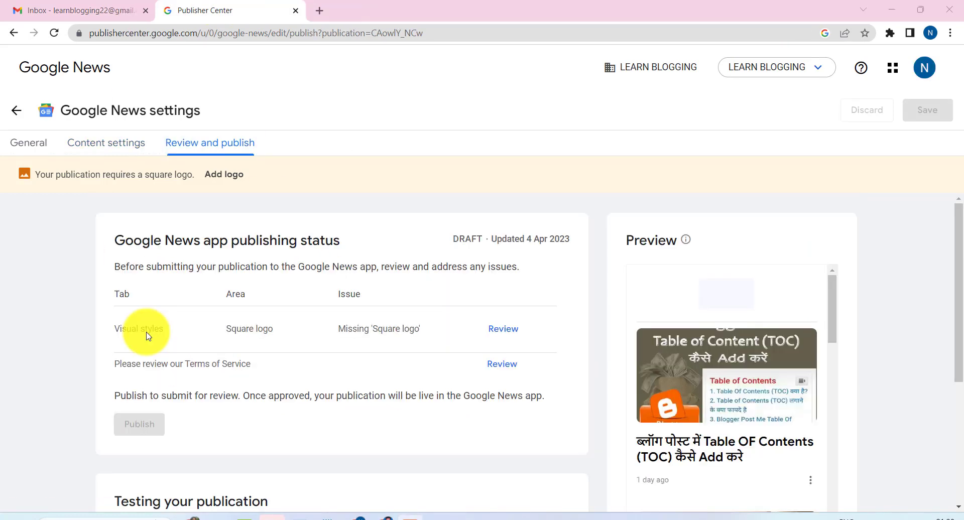
- Open the missing square logo issue, check the image guidelines, and upload the Desktop file logo (JPG) as the square logo
{"action": "left_click", "coordinate": [505, 333]}
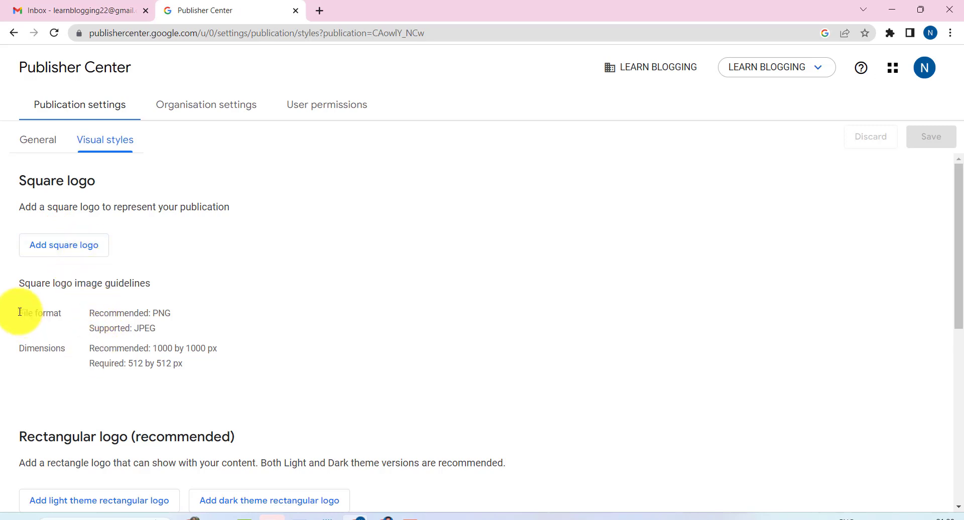
{"action": "left_click_drag", "start_coordinate": [19, 313], "coordinate": [65, 316]}
{"action": "left_click", "coordinate": [134, 322]}
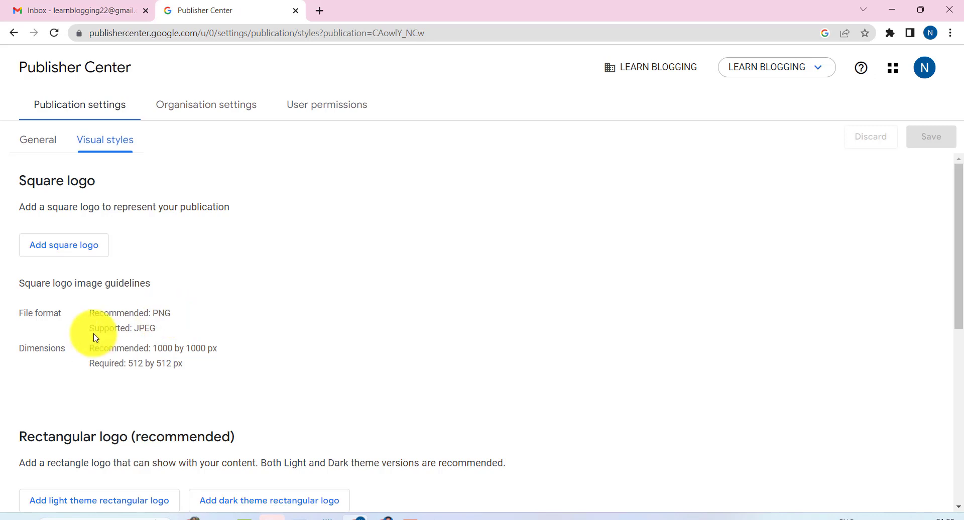
{"action": "left_click_drag", "start_coordinate": [94, 328], "coordinate": [124, 329]}
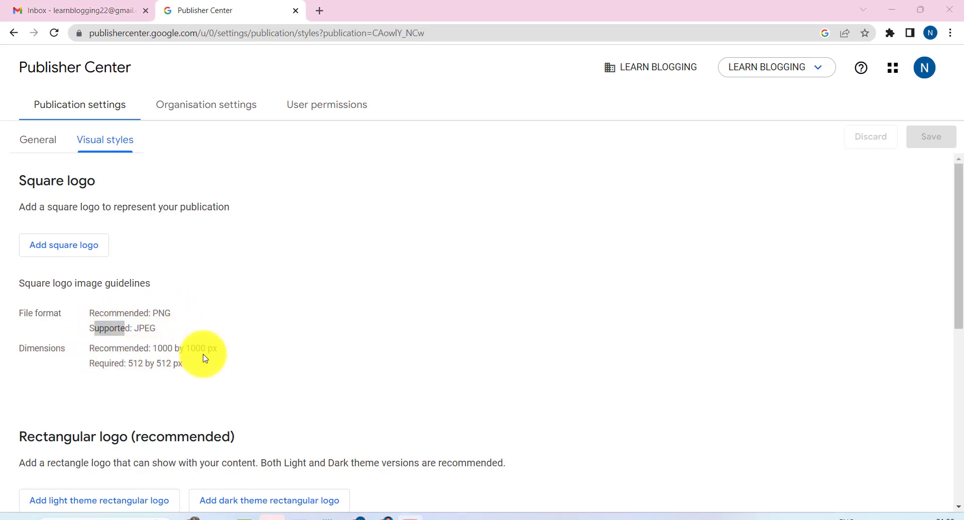
{"action": "left_click", "coordinate": [79, 254]}
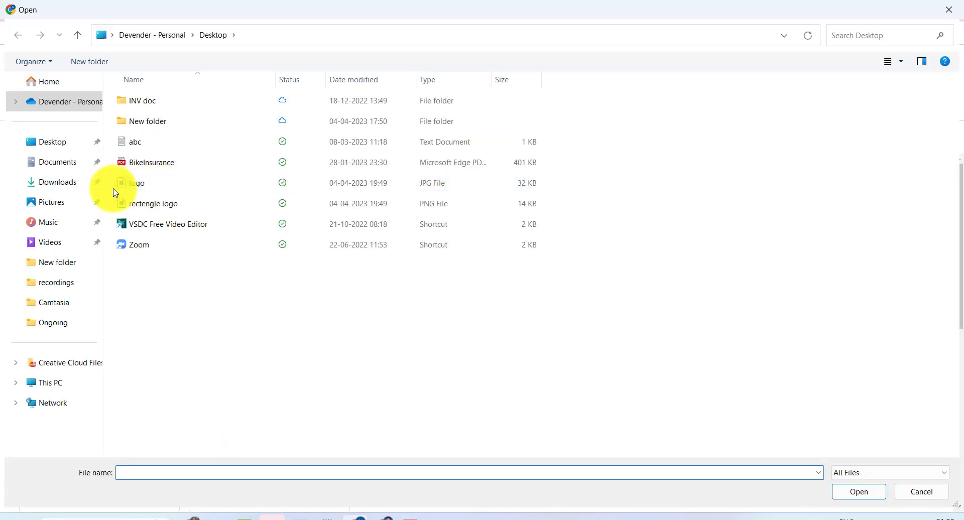
{"action": "left_click", "coordinate": [147, 187]}
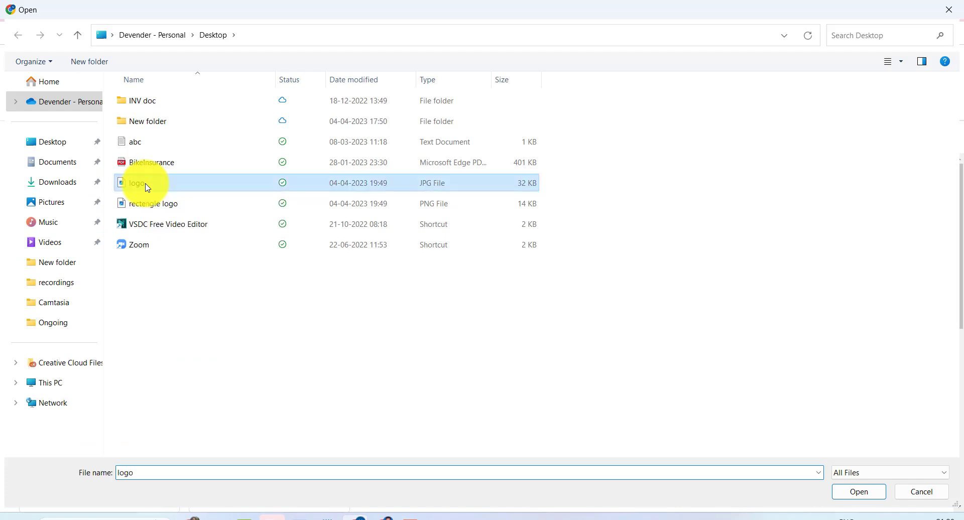
{"action": "left_click", "coordinate": [868, 495]}
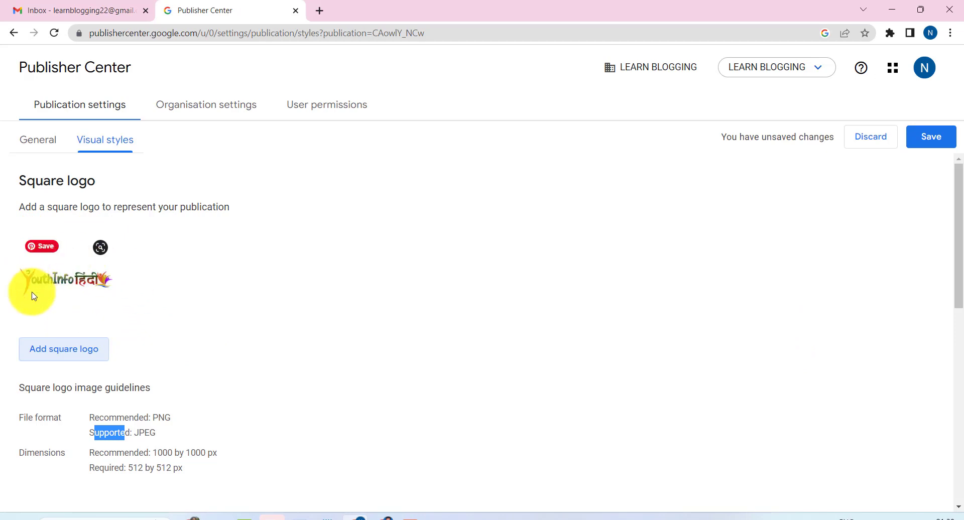
- Upload the Desktop file rectengle logo (PNG) as both the light theme and dark theme rectangular logo
{"action": "scroll", "coordinate": [47, 316], "scroll_direction": "down", "scroll_amount": 4}
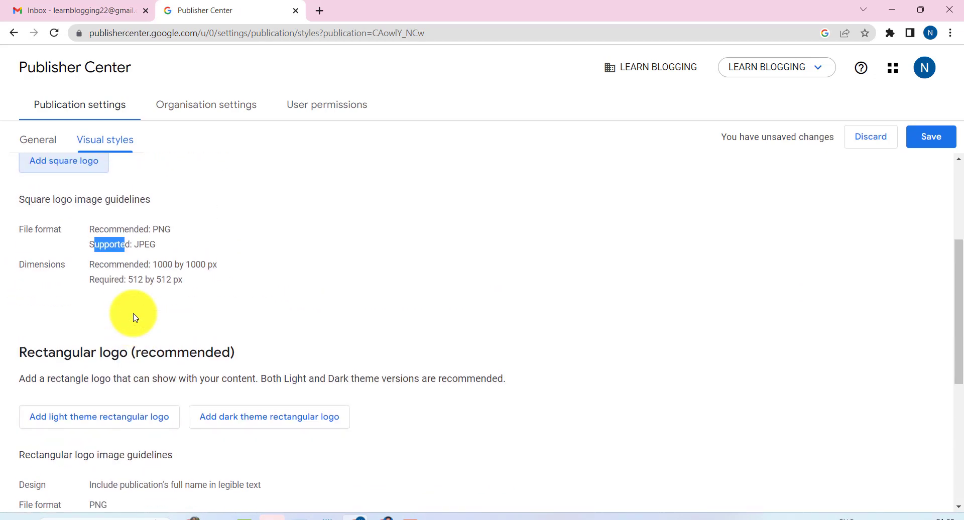
{"action": "scroll", "coordinate": [135, 318], "scroll_direction": "down", "scroll_amount": 3}
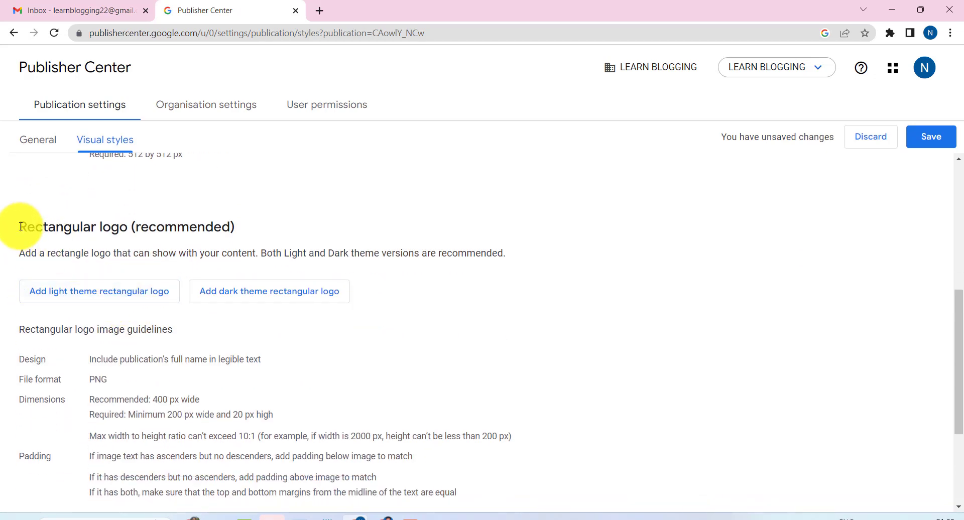
{"action": "left_click_drag", "start_coordinate": [20, 227], "coordinate": [263, 236]}
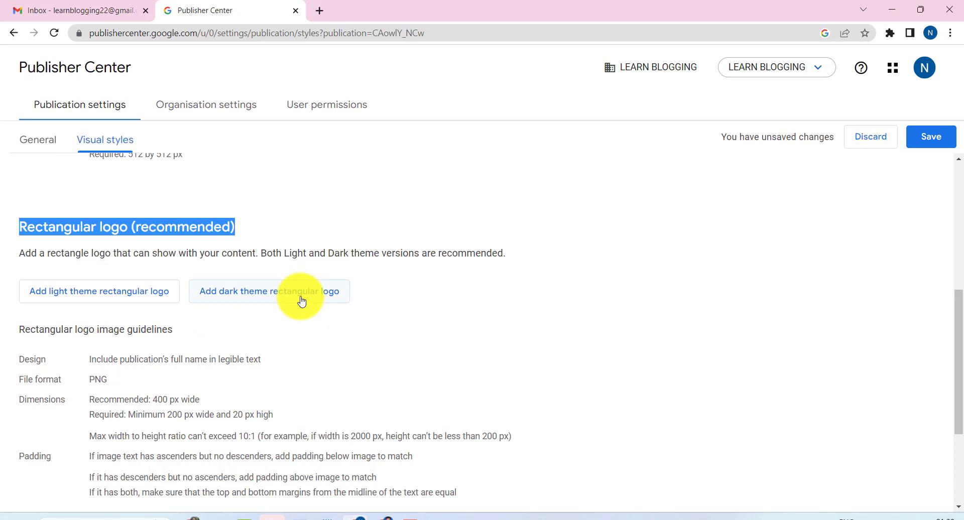
{"action": "left_click", "coordinate": [139, 300]}
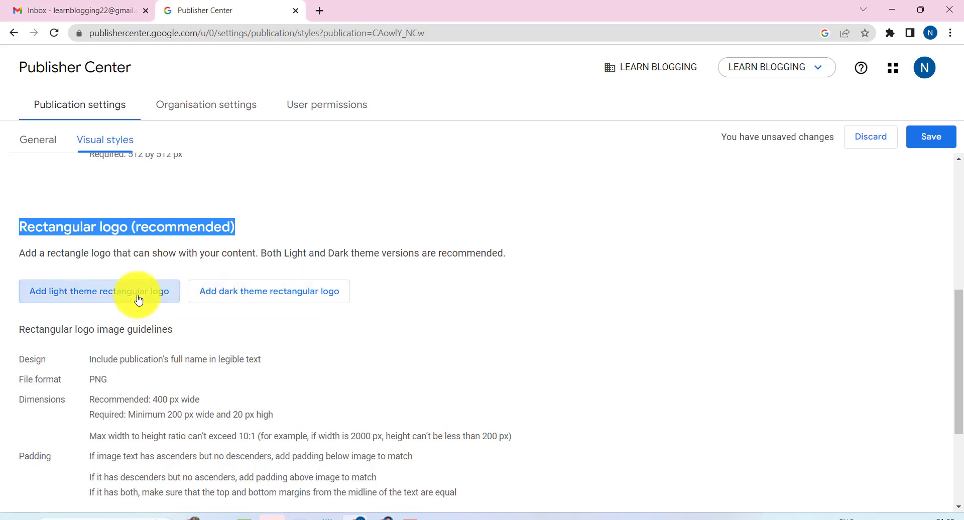
{"action": "left_click", "coordinate": [871, 495]}
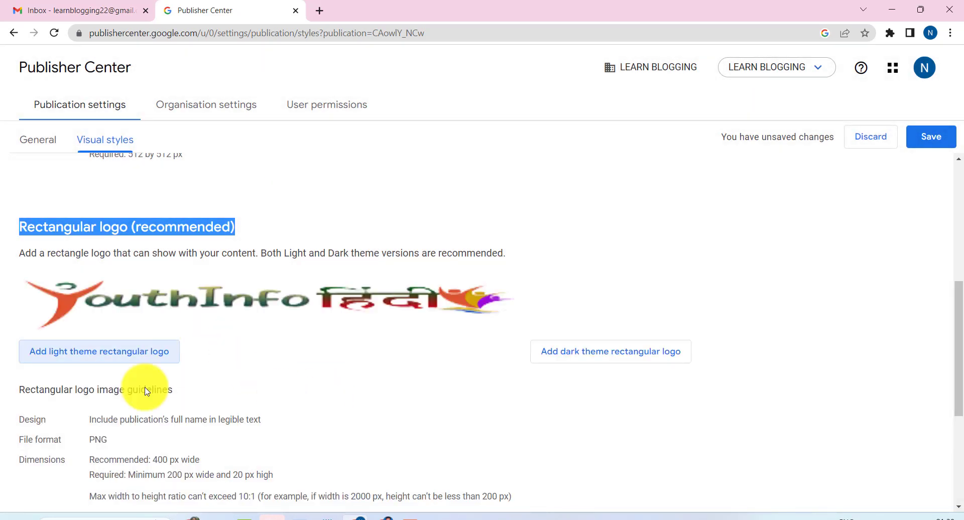
{"action": "left_click", "coordinate": [613, 359]}
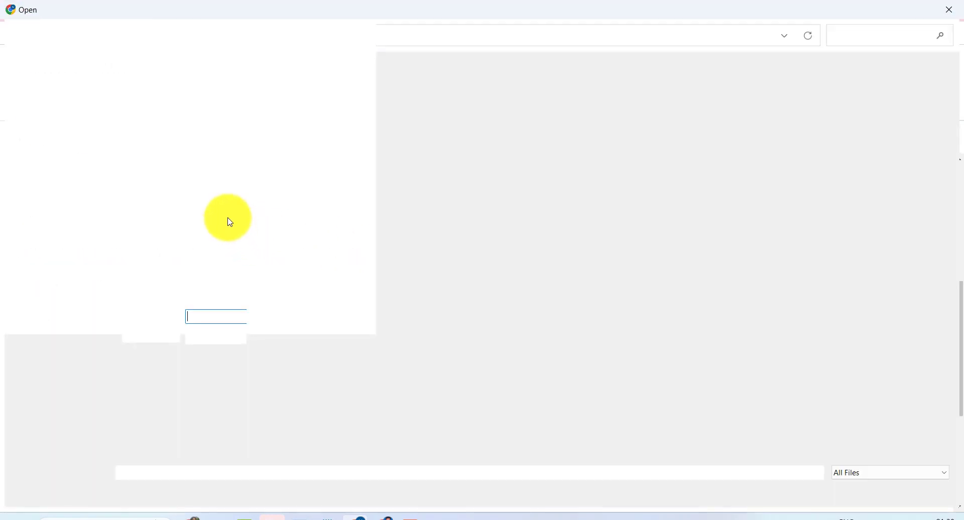
{"action": "left_click", "coordinate": [204, 206]}
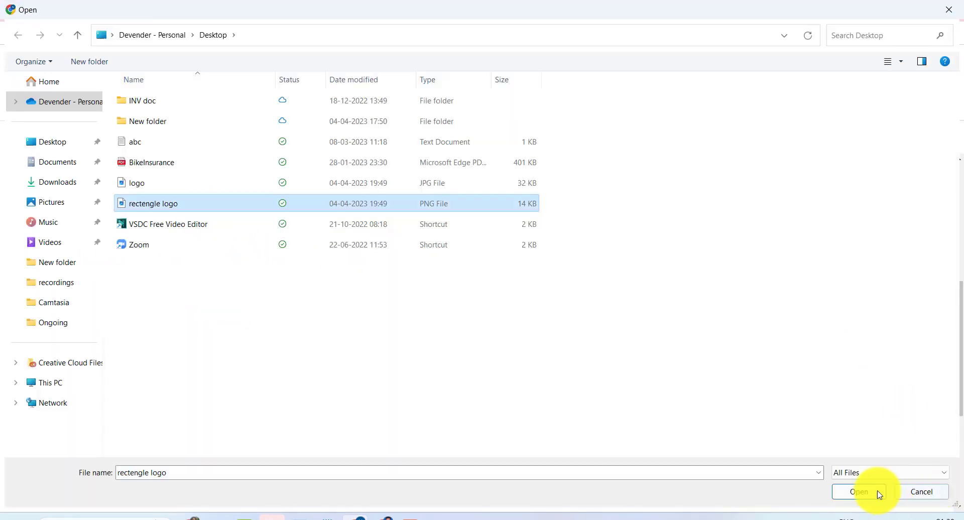
{"action": "left_click", "coordinate": [863, 492]}
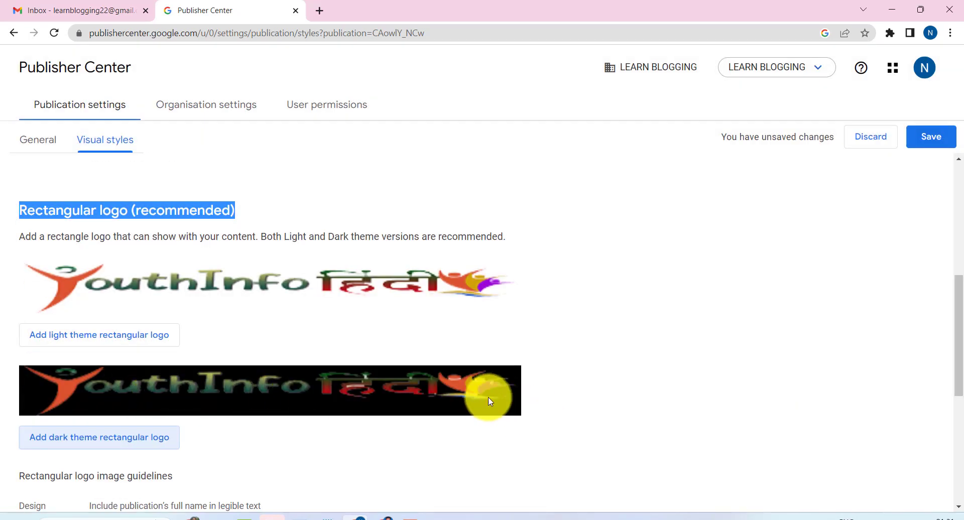
- Check the uploaded logos and save the publication's visual styles
{"action": "scroll", "coordinate": [282, 323], "scroll_direction": "up", "scroll_amount": 6}
{"action": "scroll", "coordinate": [281, 323], "scroll_direction": "down", "scroll_amount": 7}
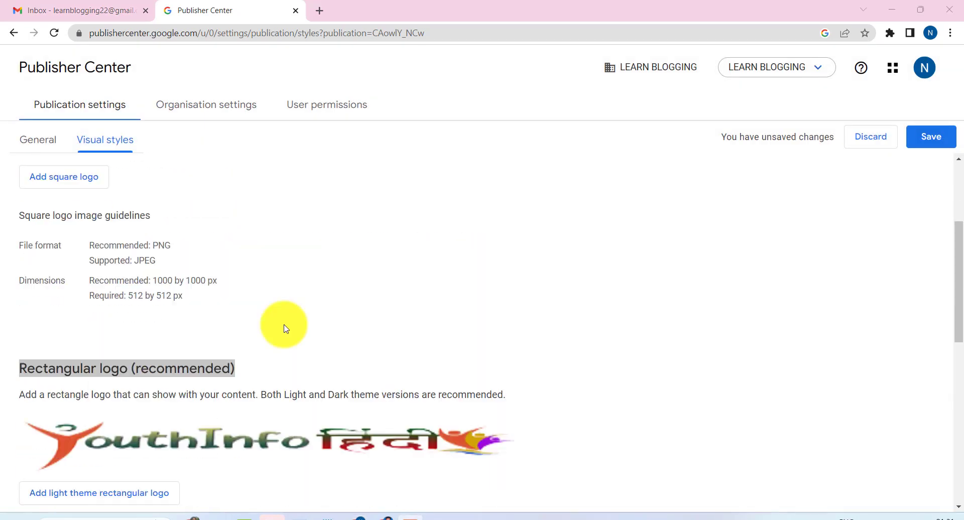
{"action": "left_click", "coordinate": [940, 145]}
{"action": "scroll", "coordinate": [535, 462], "scroll_direction": "down", "scroll_amount": 5}
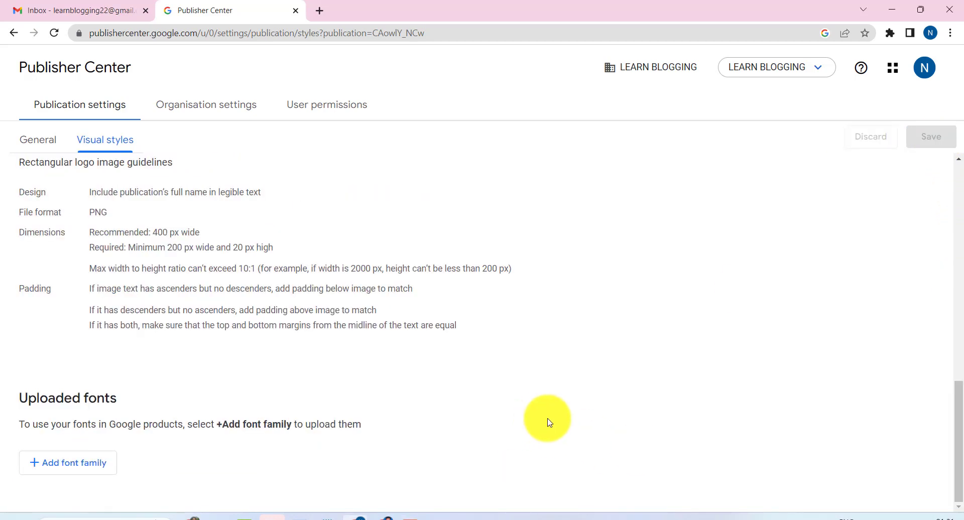
{"action": "scroll", "coordinate": [632, 370], "scroll_direction": "up", "scroll_amount": 10}
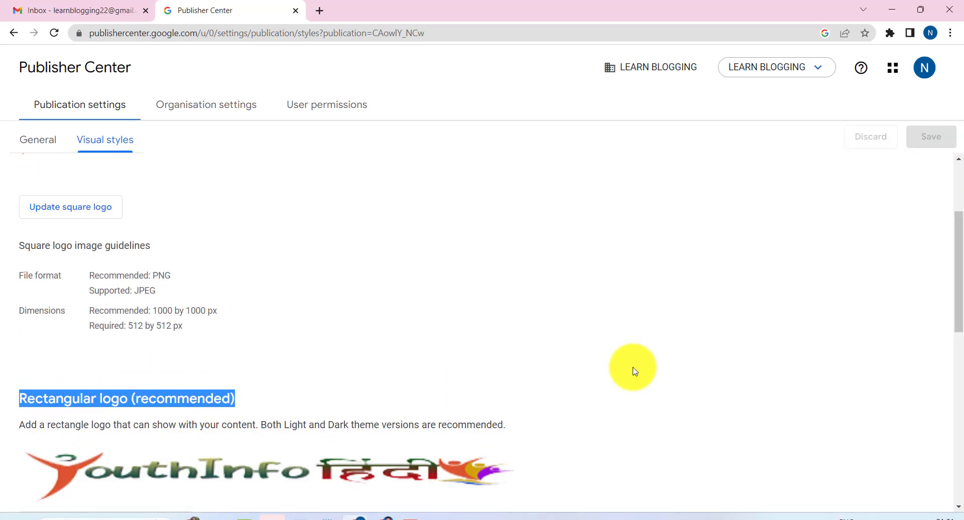
- Return to Google News, open the publication's settings for editing, and go to the review and publish page
{"action": "left_click", "coordinate": [893, 70]}
{"action": "left_click", "coordinate": [825, 139]}
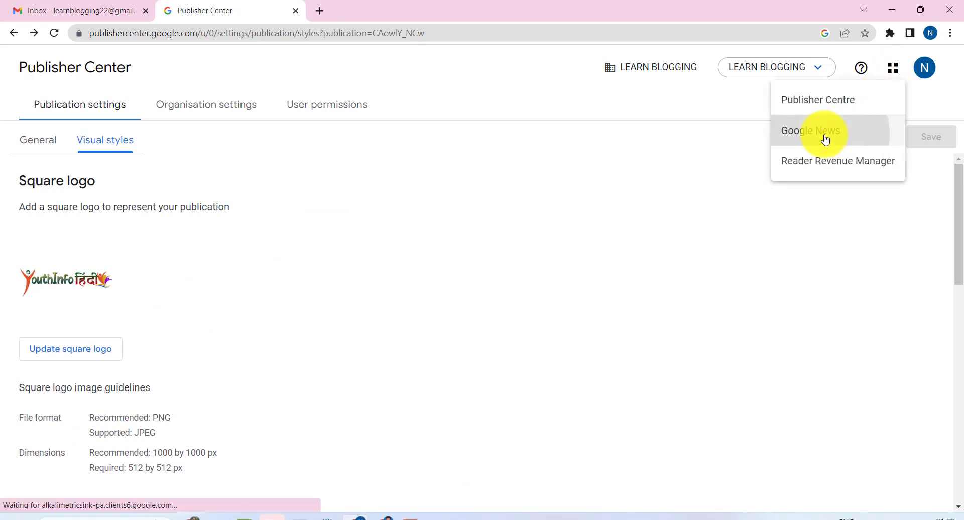
{"action": "left_click", "coordinate": [866, 155]}
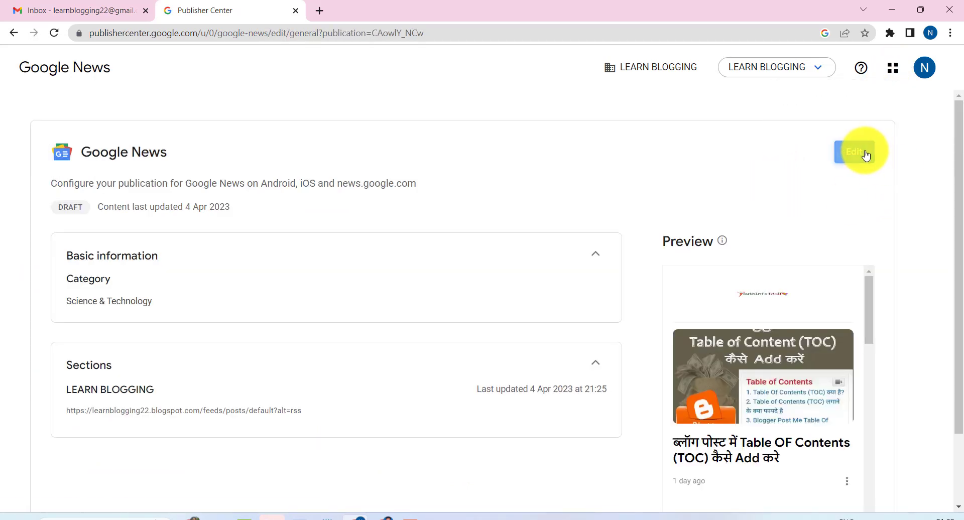
{"action": "scroll", "coordinate": [201, 286], "scroll_direction": "down", "scroll_amount": 3}
{"action": "scroll", "coordinate": [181, 203], "scroll_direction": "up", "scroll_amount": 3}
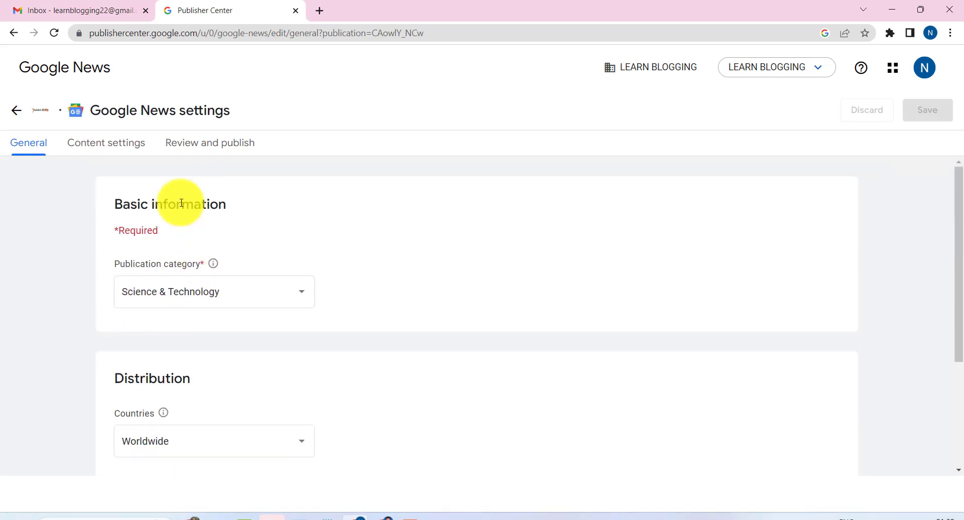
{"action": "left_click", "coordinate": [129, 146]}
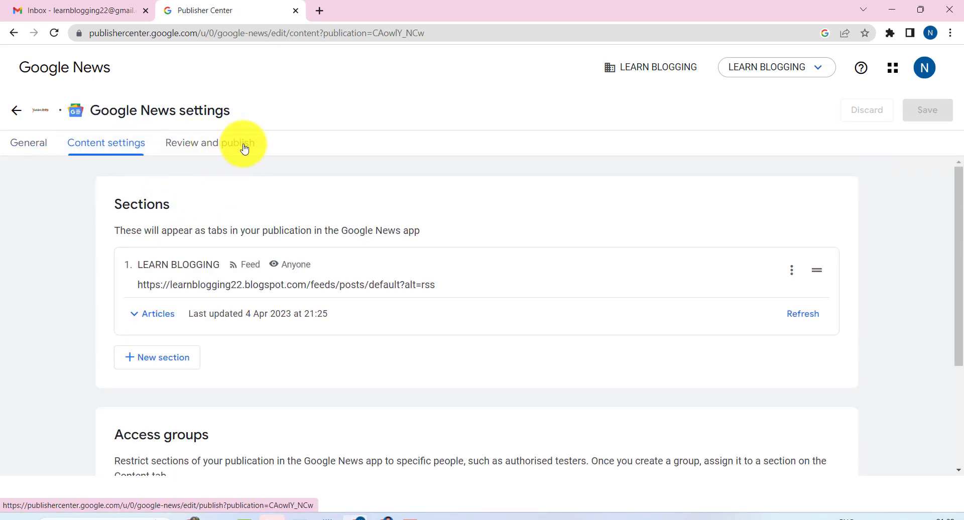
{"action": "left_click", "coordinate": [243, 148]}
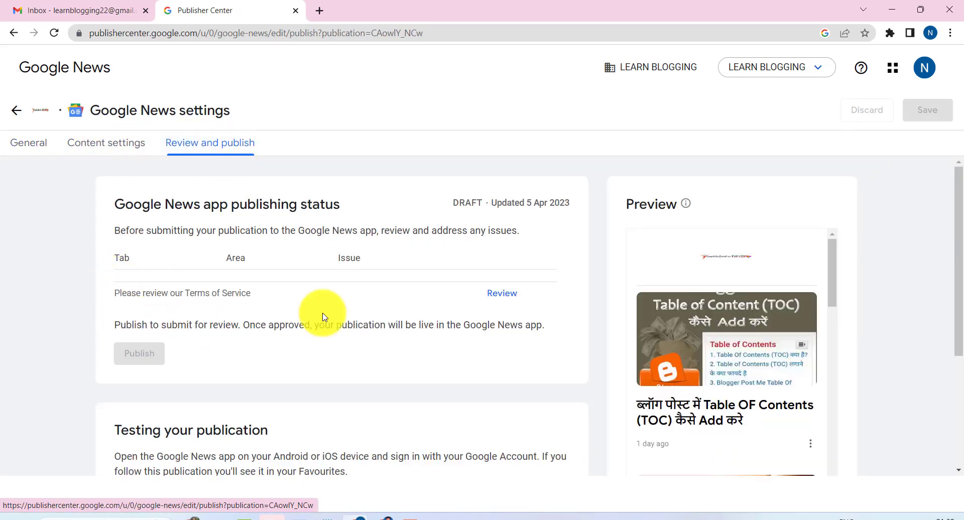
- Open the Terms of Service for review and fill in the contact's full name and e-mail
{"action": "left_click", "coordinate": [505, 300]}
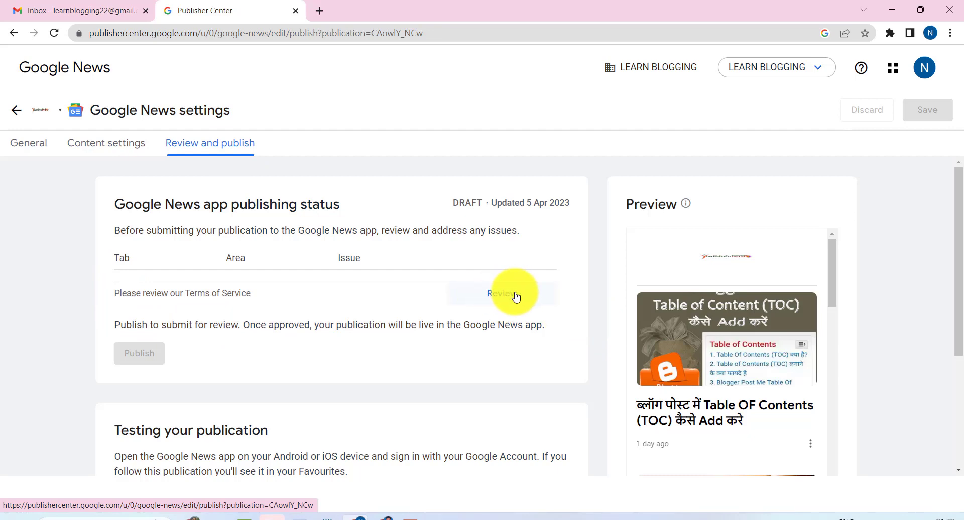
{"action": "left_click", "coordinate": [504, 299]}
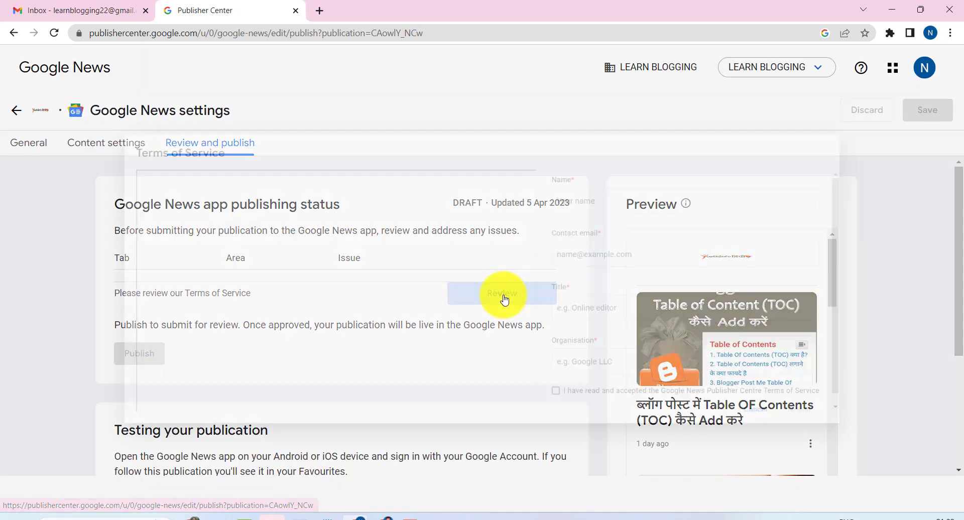
{"action": "left_click", "coordinate": [653, 184]}
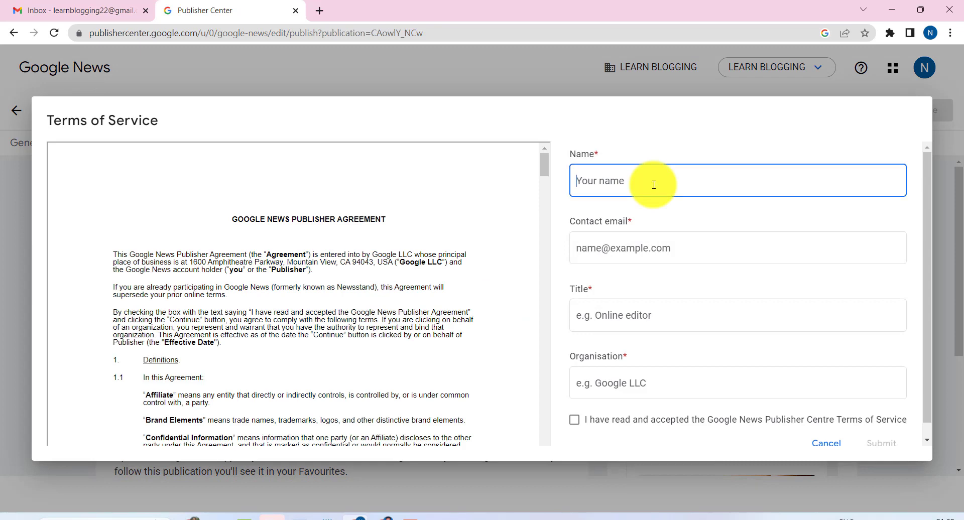
{"action": "type", "text": "Namrata Maurya"}
{"action": "key", "text": "Tab"}
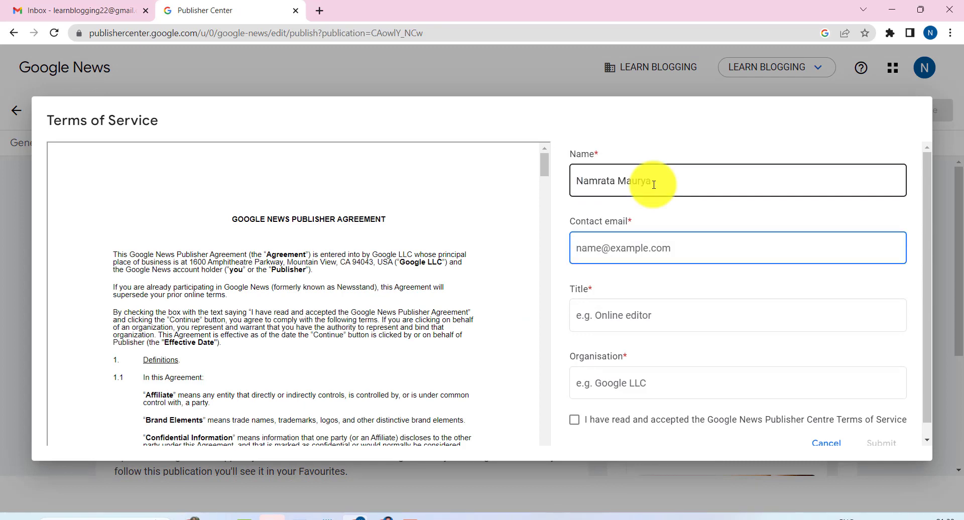
{"action": "key", "text": "ctrl+v"}
- Enter Author and Admin as the title and Learn Blogging as the organisation in the Terms of Service form
{"action": "left_click", "coordinate": [636, 319]}
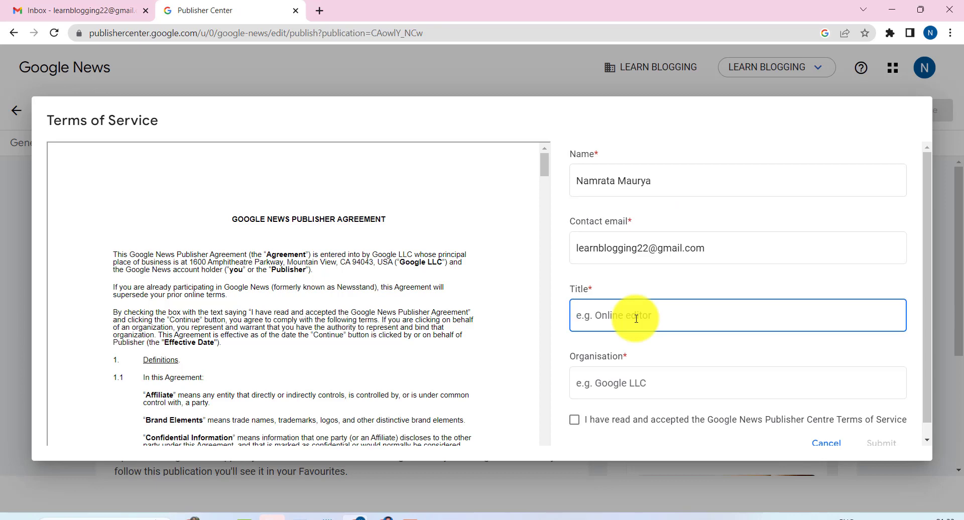
{"action": "type", "text": "Author and Admin"}
{"action": "scroll", "coordinate": [637, 322], "scroll_direction": "down", "scroll_amount": 1}
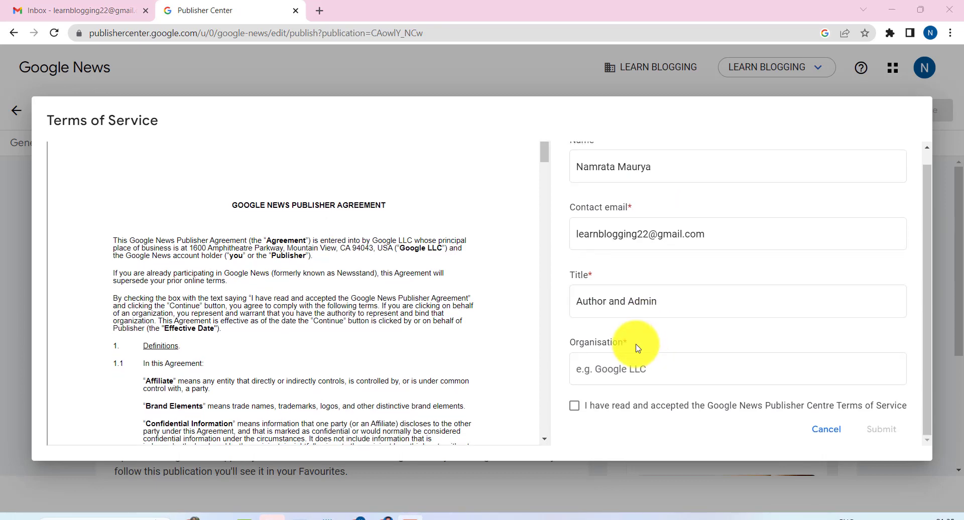
{"action": "left_click", "coordinate": [620, 366]}
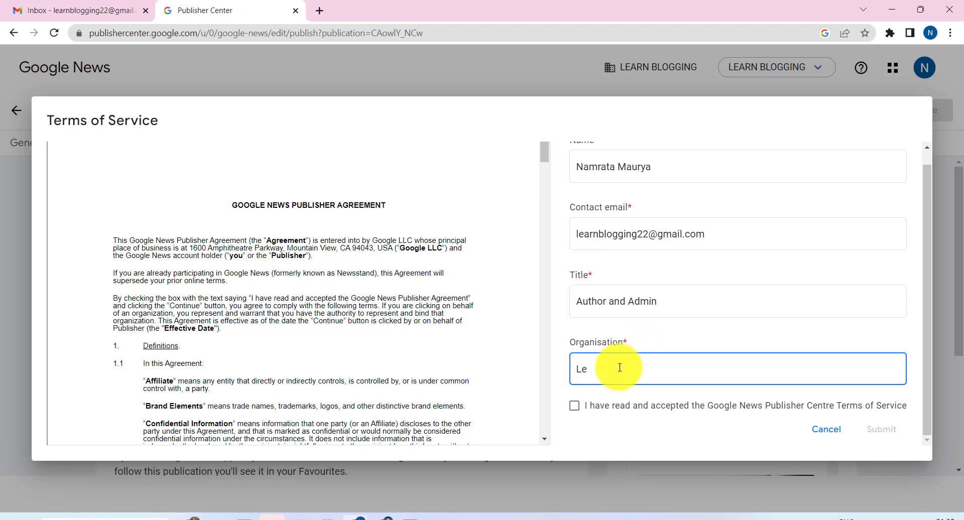
{"action": "type", "text": "Learn Blogging"}
- Accept and submit the Google News Publisher Centre Terms of Service, and publish the LEARN BLOGGING publication for review
{"action": "left_click", "coordinate": [575, 409]}
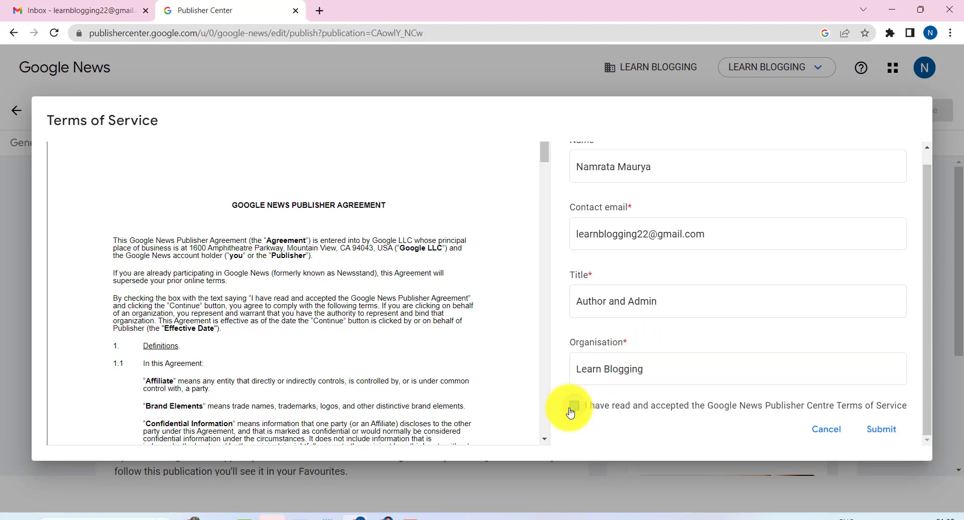
{"action": "left_click", "coordinate": [884, 434]}
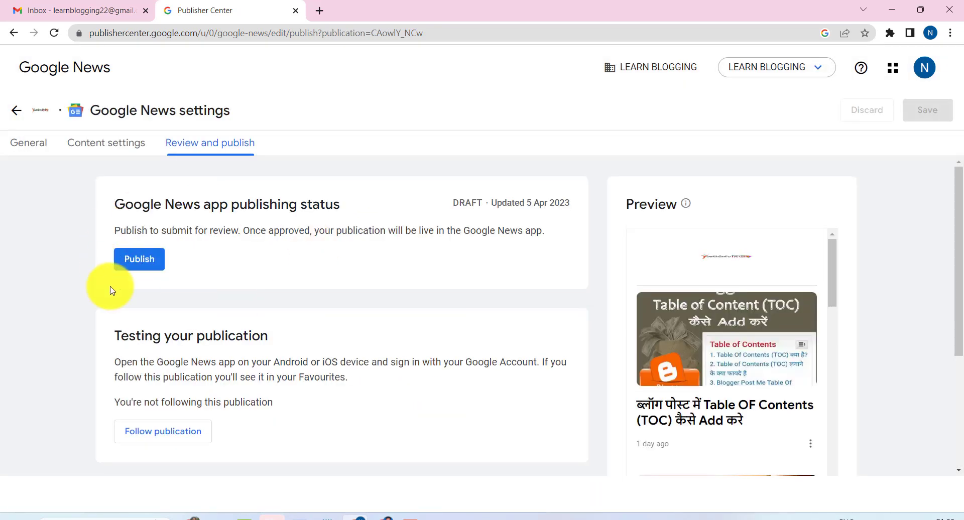
{"action": "left_click", "coordinate": [149, 261]}
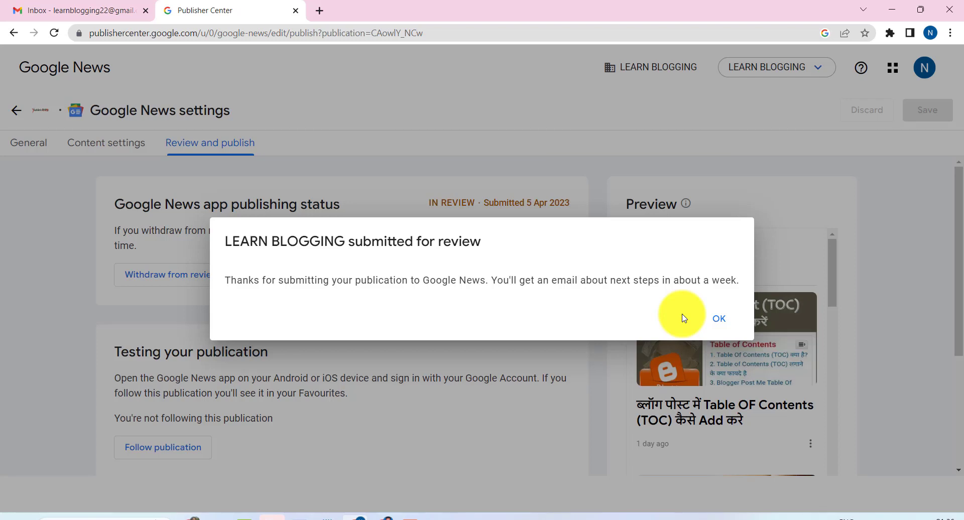
{"action": "left_click", "coordinate": [718, 321]}
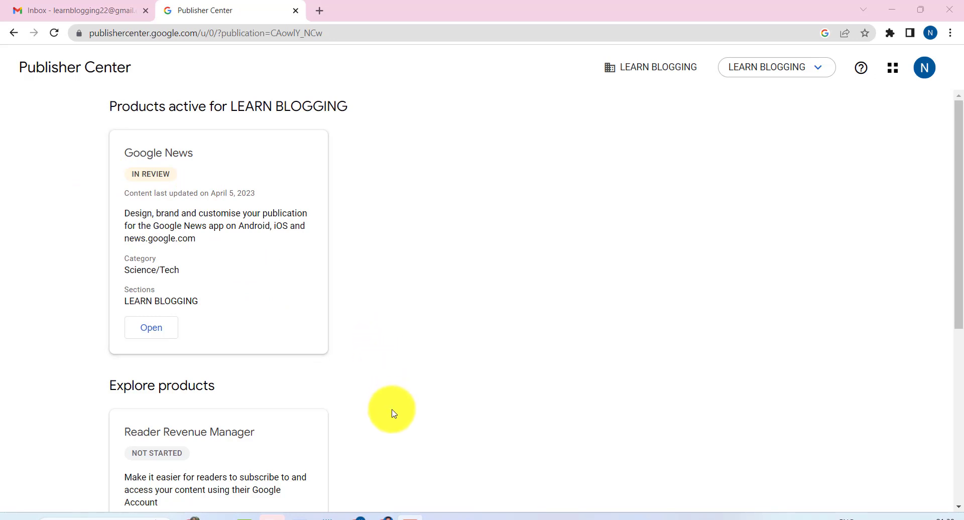
- Check the Google News status of the Youthinfohindi publication in the other browser window and return to LEARN BLOGGING
{"action": "left_click", "coordinate": [183, 514]}
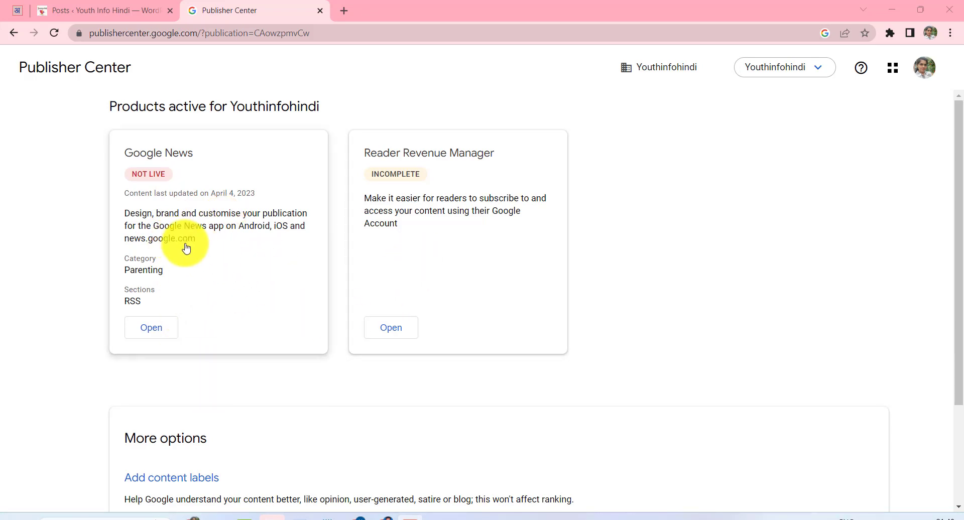
{"action": "left_click", "coordinate": [387, 517]}
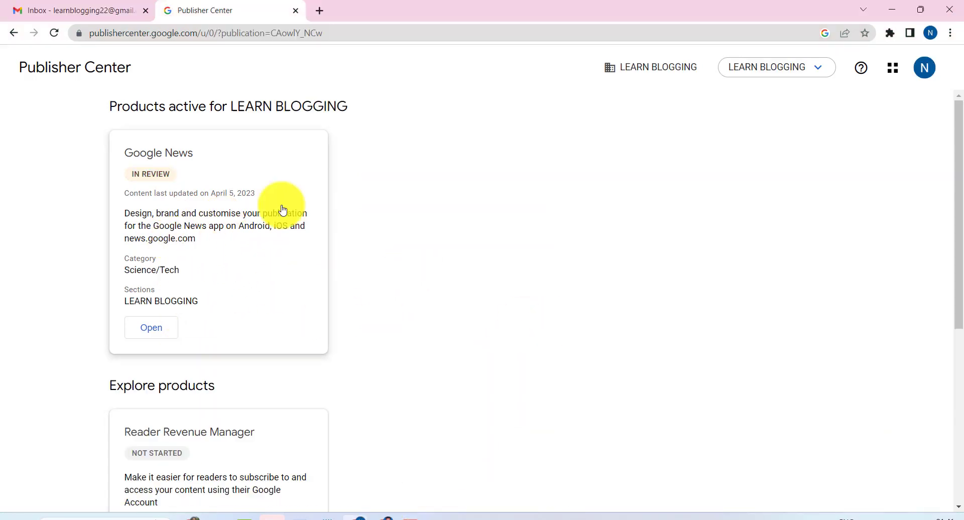